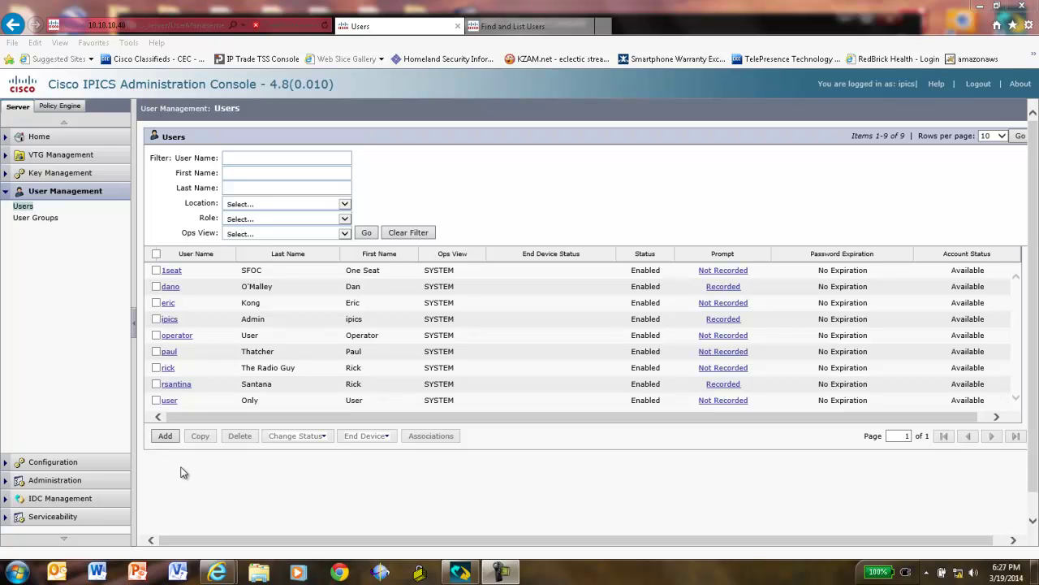
Give the user's IDC dialer phone number 1024, the end-user name and password, and 10 concurrent calls, then save.
left_click(169, 353)
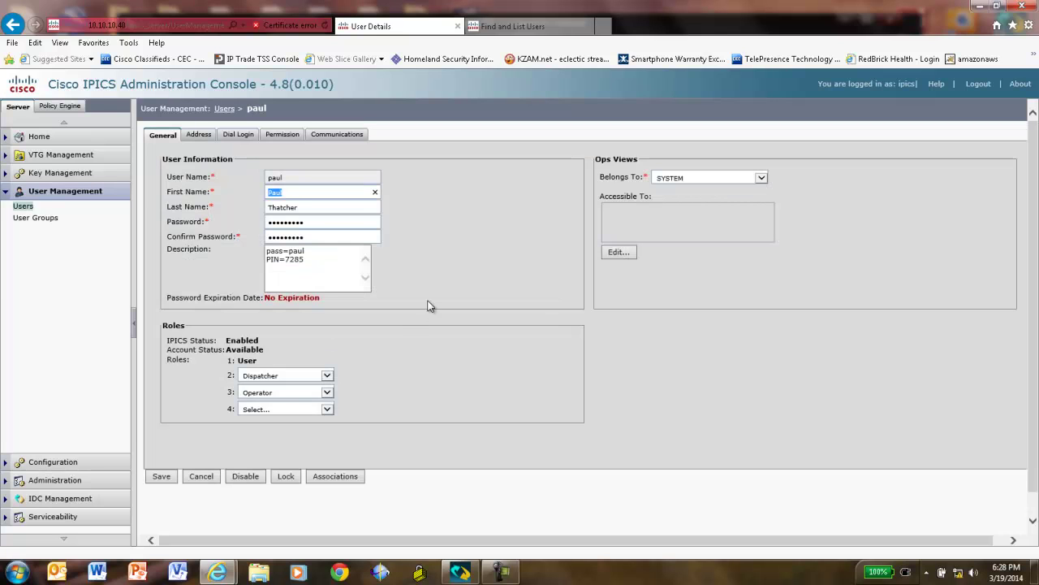
left_click(347, 135)
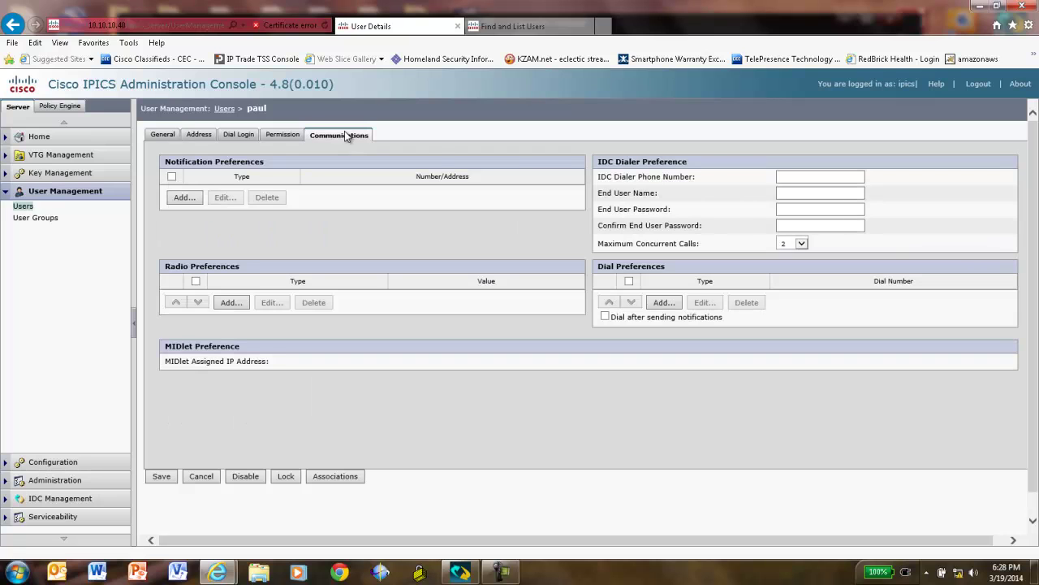
left_click(800, 178)
type("10")
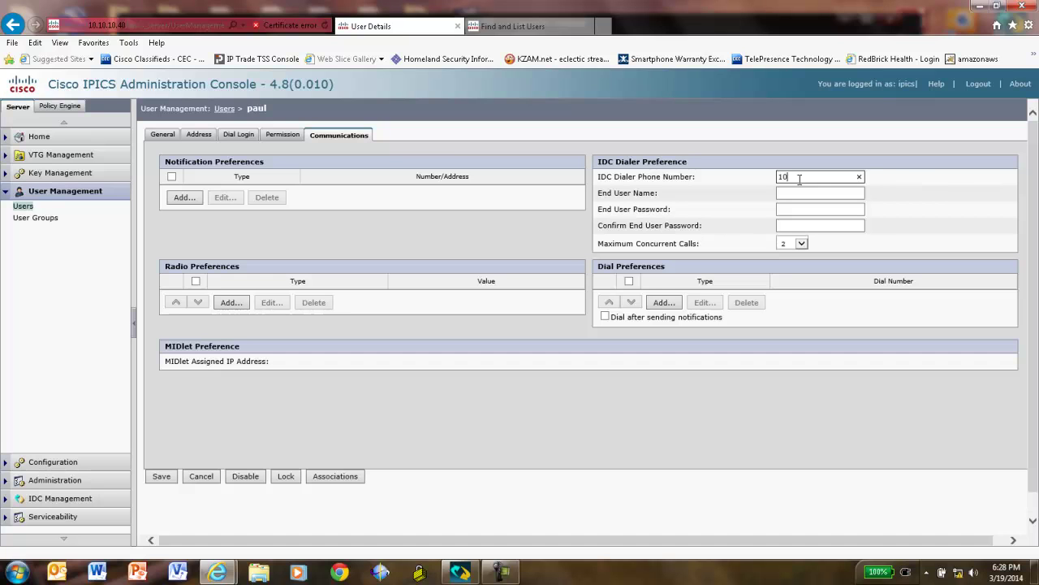
type("24")
left_click(793, 192)
type("pau")
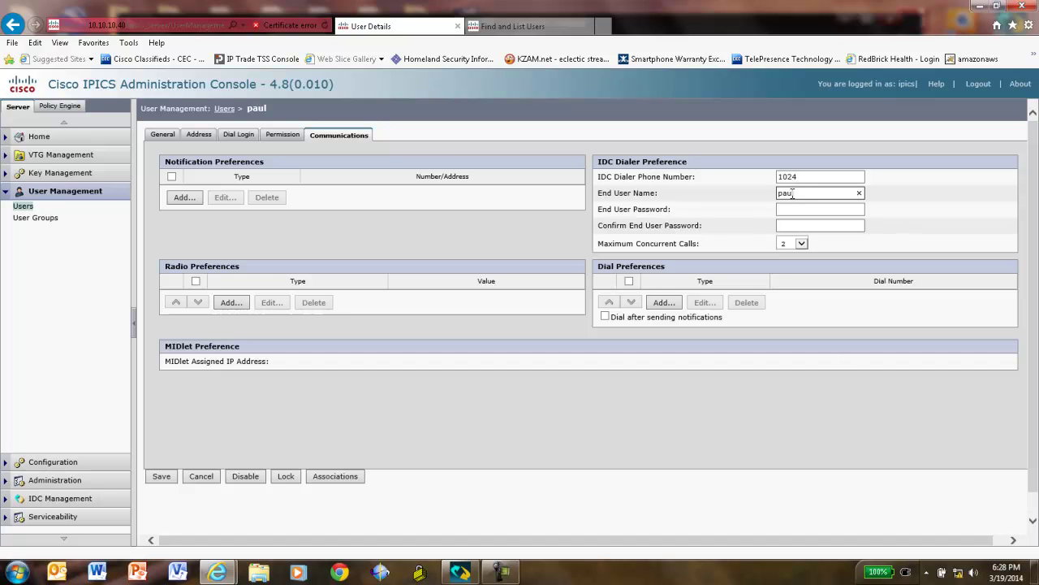
type("l")
left_click(795, 206)
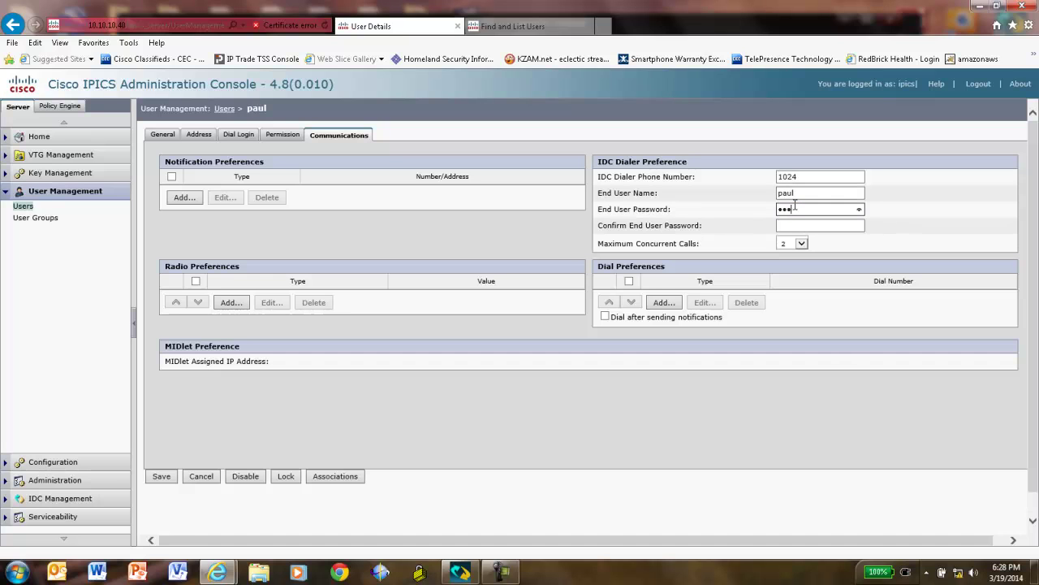
left_click(798, 223)
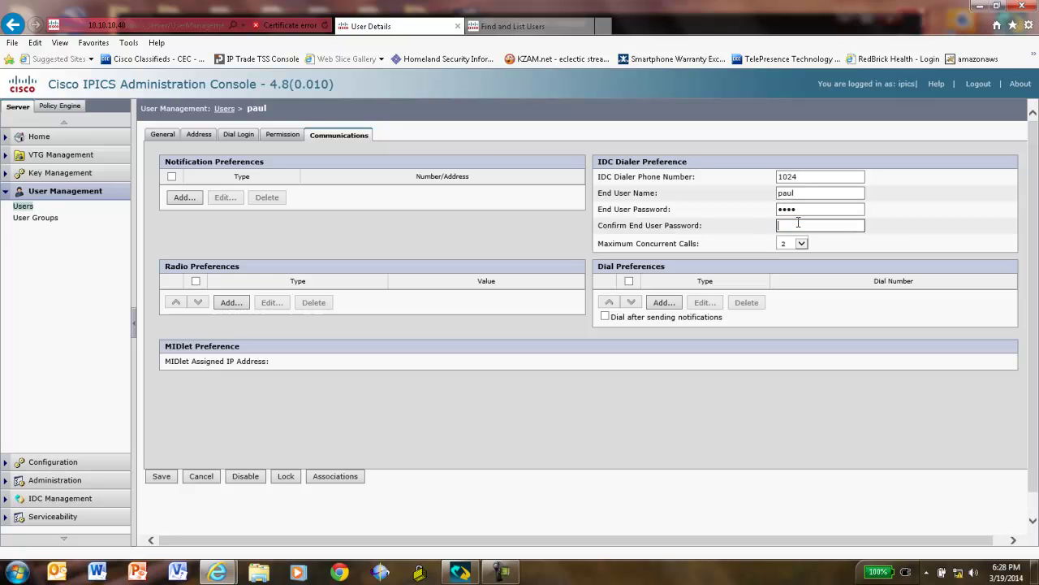
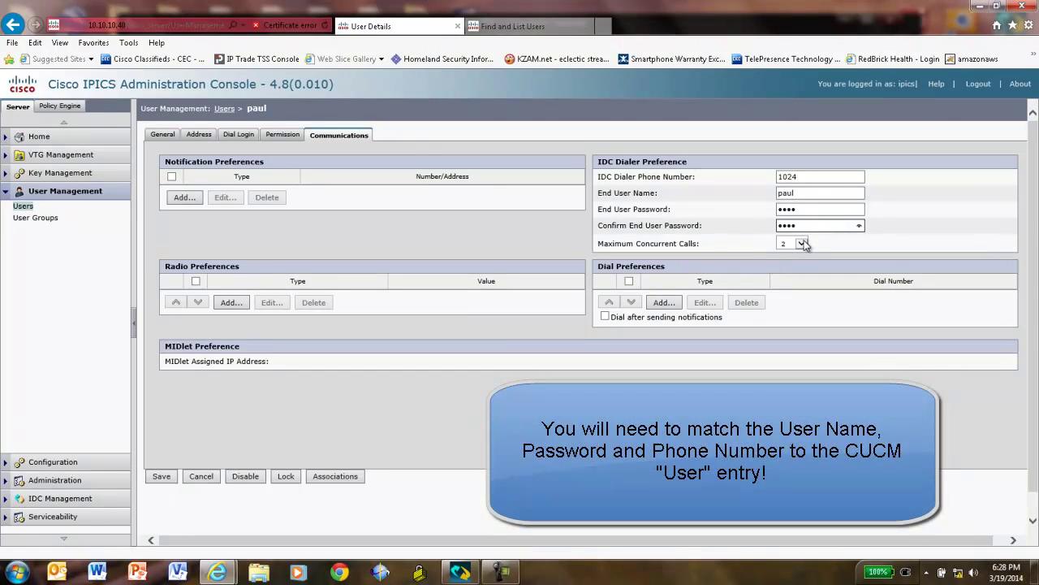
left_click(803, 243)
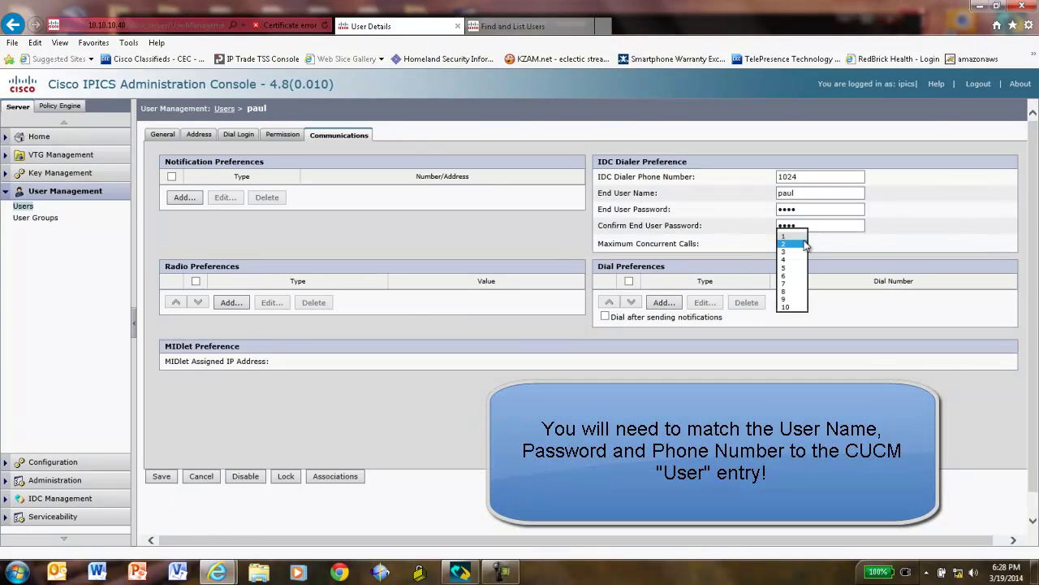
left_click(786, 306)
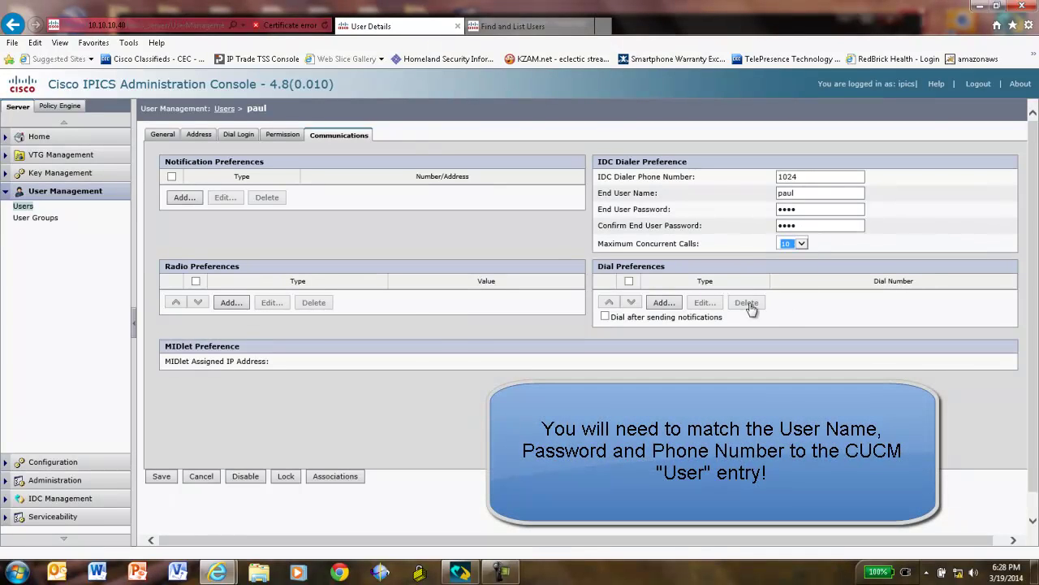
left_click(162, 478)
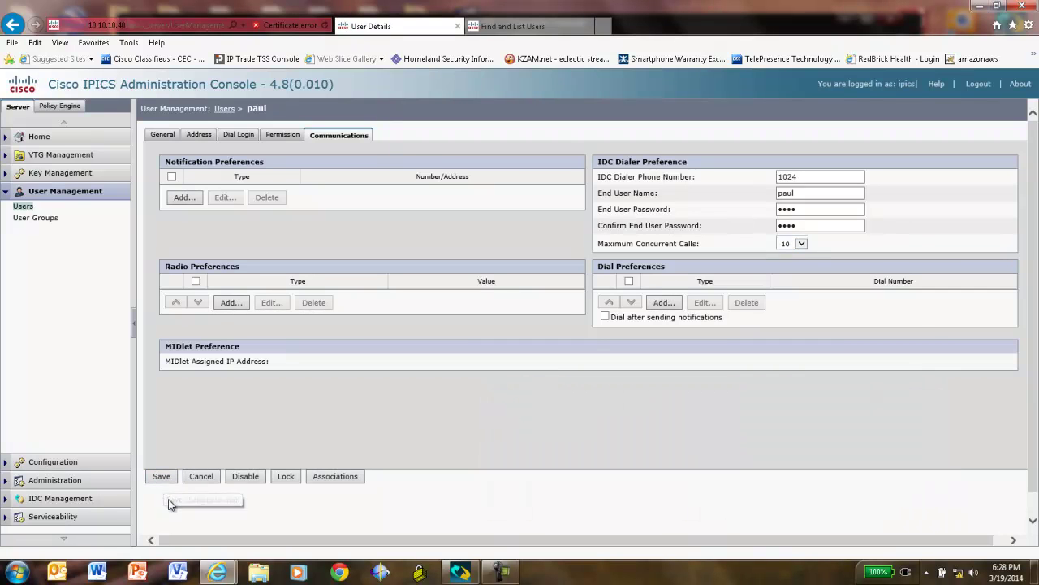
Save the IPICS user, then start a new end user from the Unified CM Find and List Users page.
left_click(164, 481)
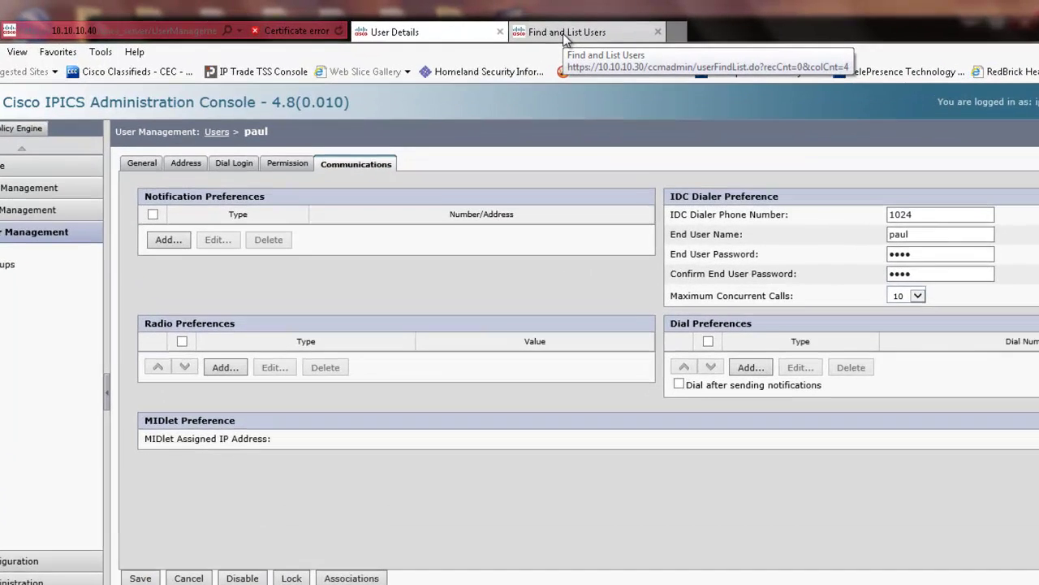
left_click(569, 33)
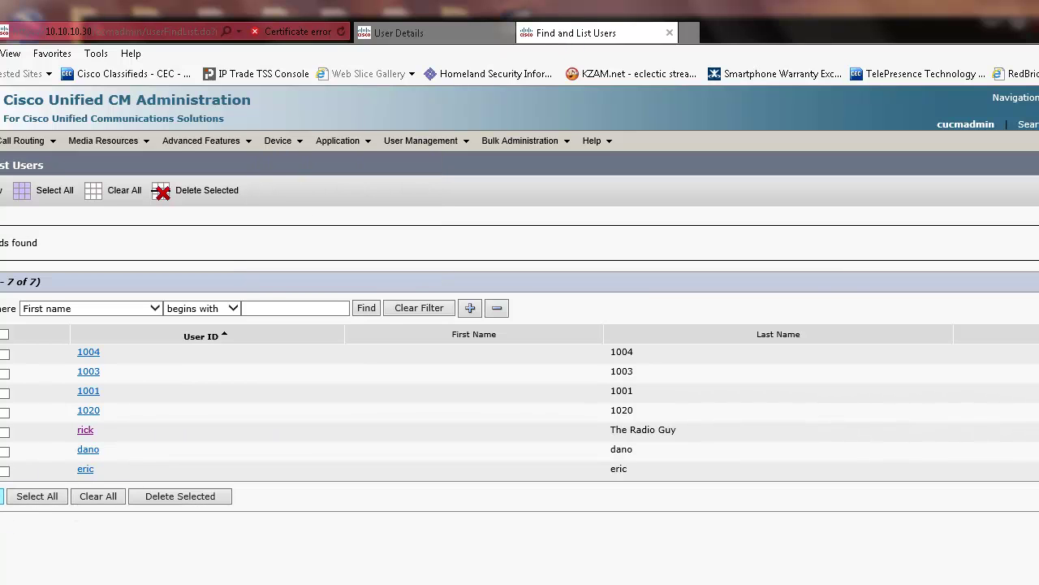
left_click(2, 496)
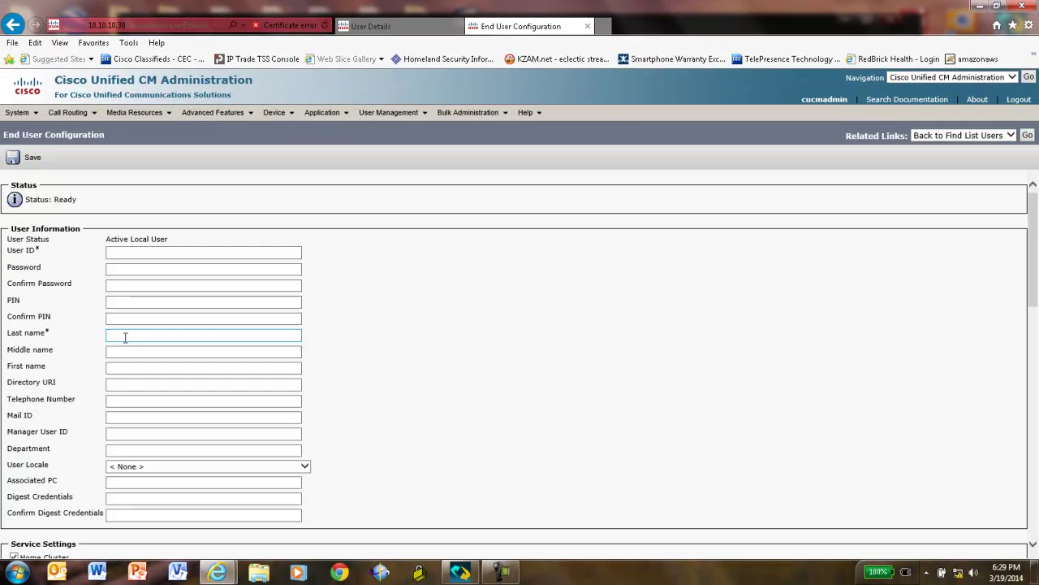
Create an end user with the IPICS user's ID, a confirmed password and the matching last name, then save.
left_click(150, 255)
left_click(151, 255)
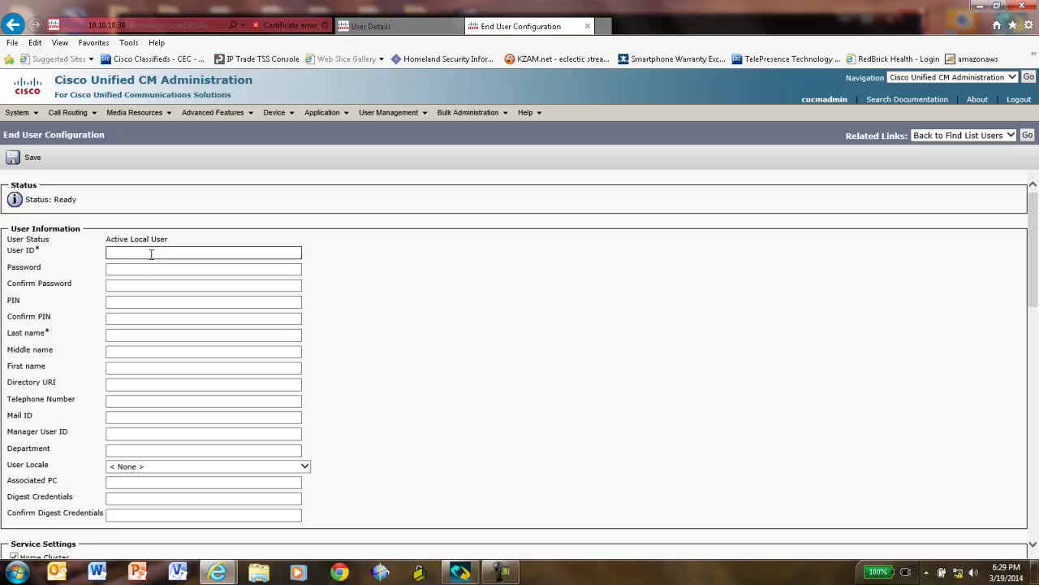
type("paul")
left_click(154, 266)
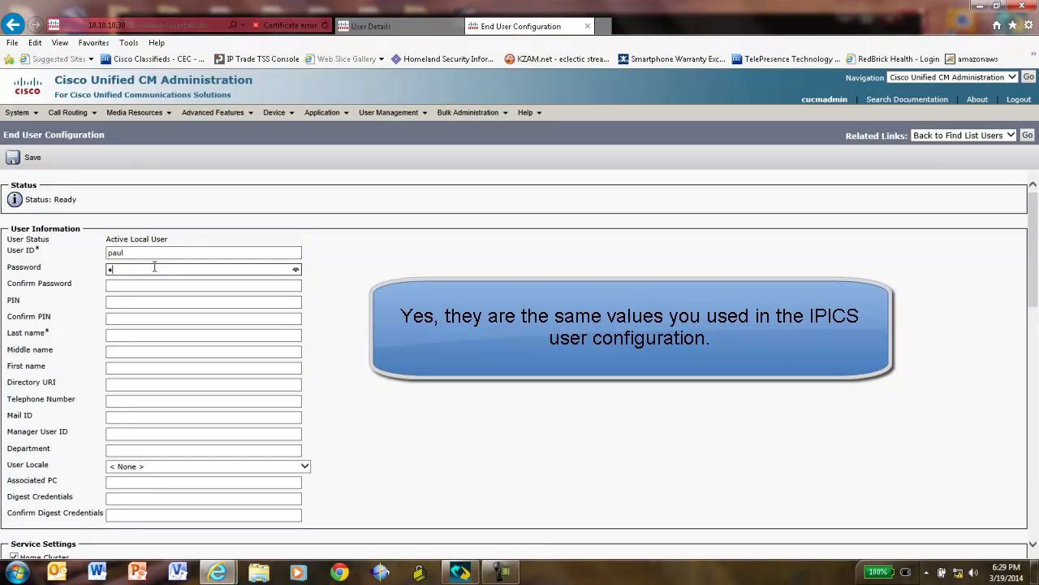
left_click(151, 286)
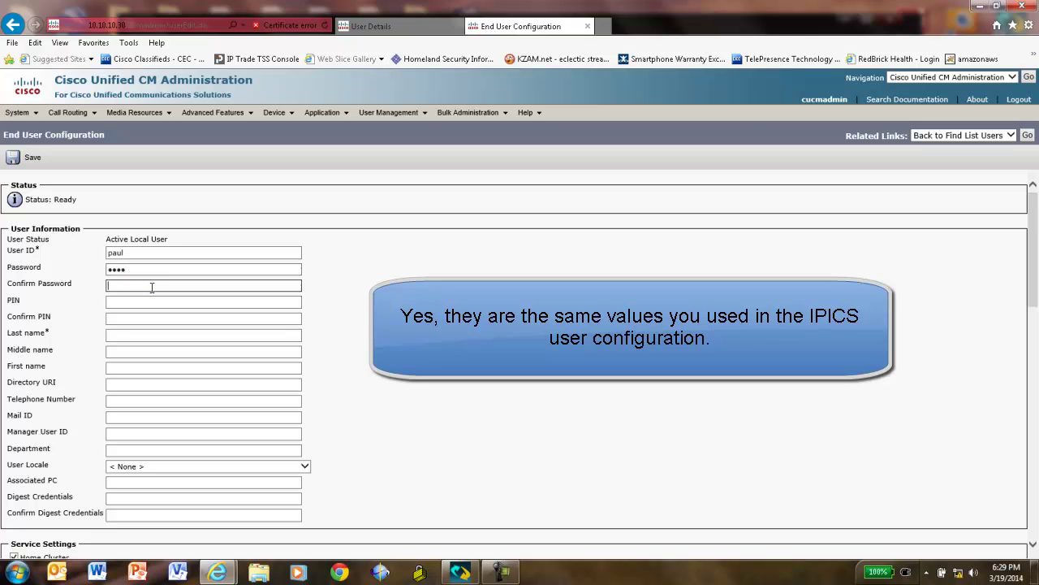
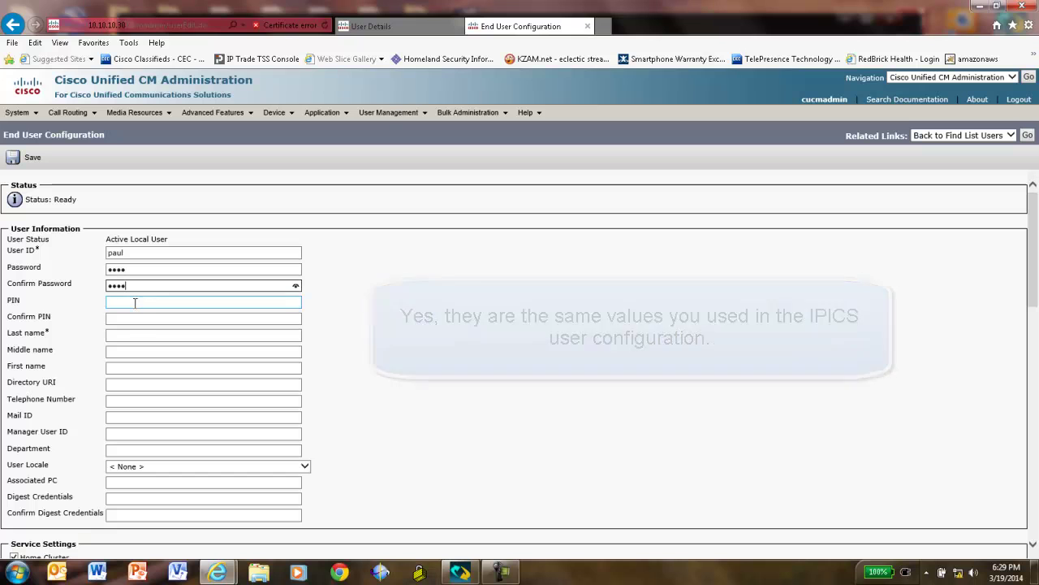
left_click(136, 314)
left_click(128, 335)
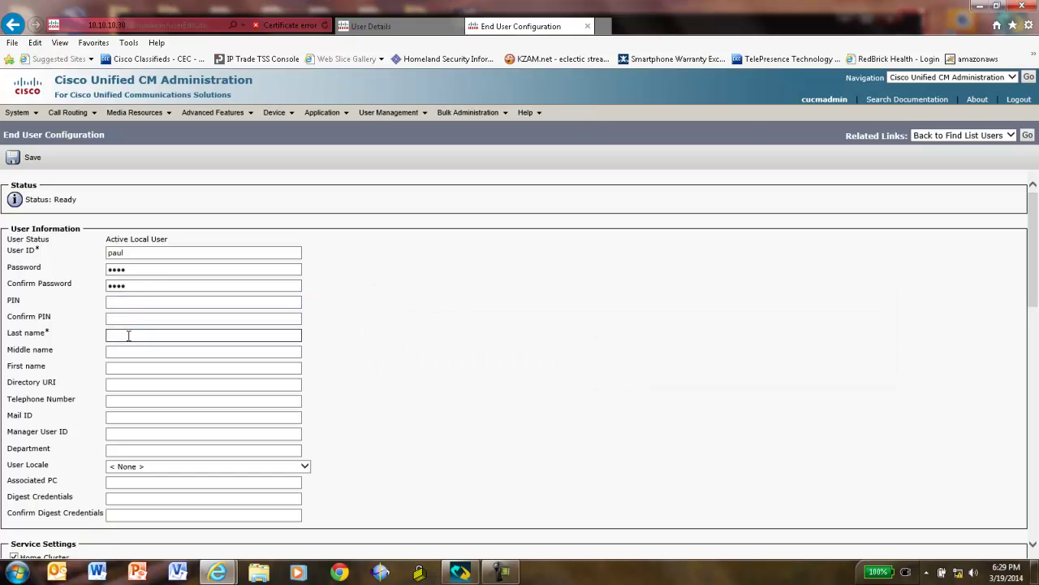
left_click_drag(1036, 284, 1035, 481)
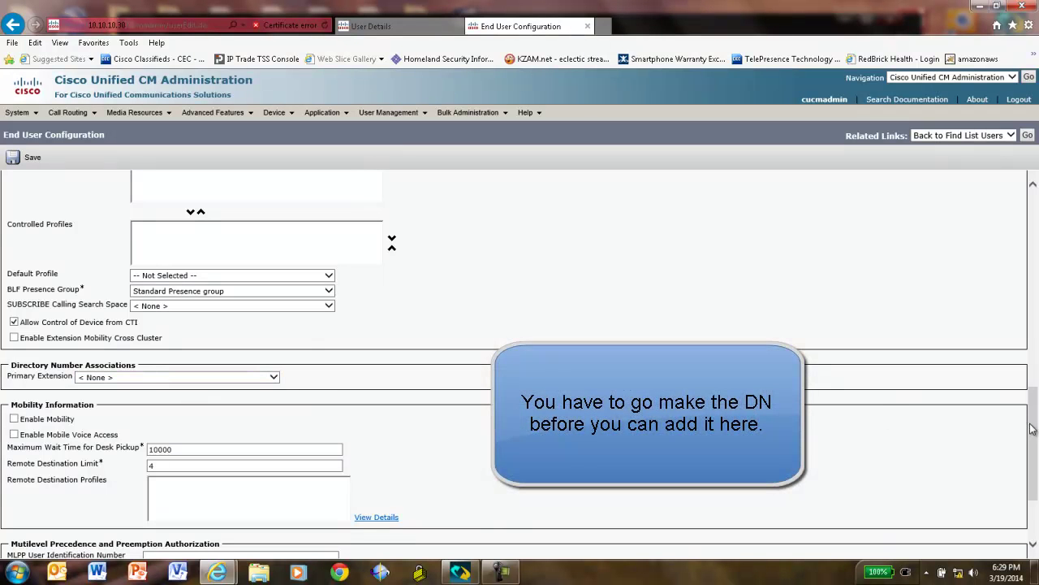
left_click_drag(1034, 431, 1031, 480)
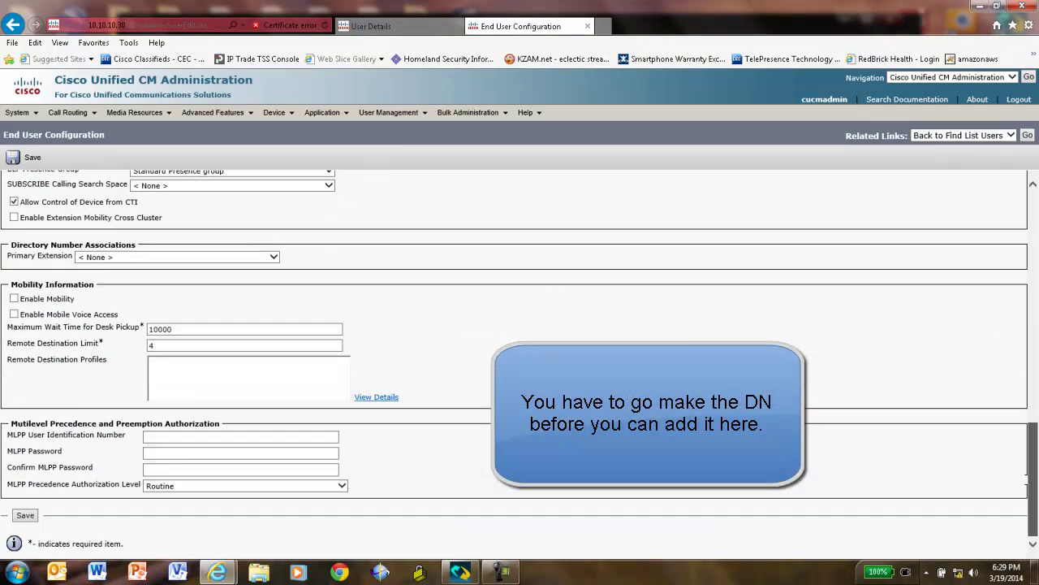
left_click(25, 515)
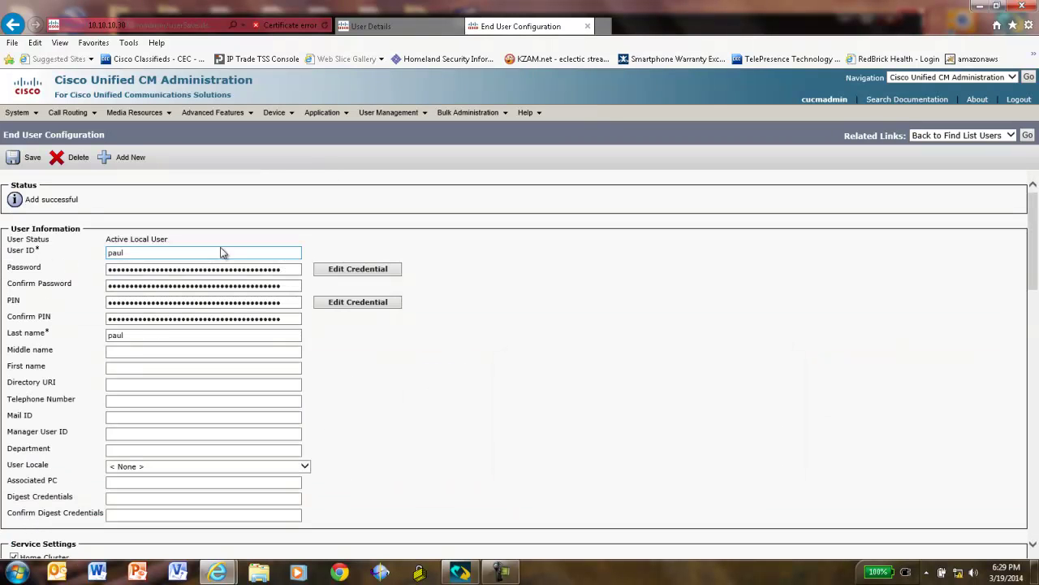
From Device > Phone, add a new phone and pick Third-party SIP Device (Advanced) as its type.
left_click(285, 119)
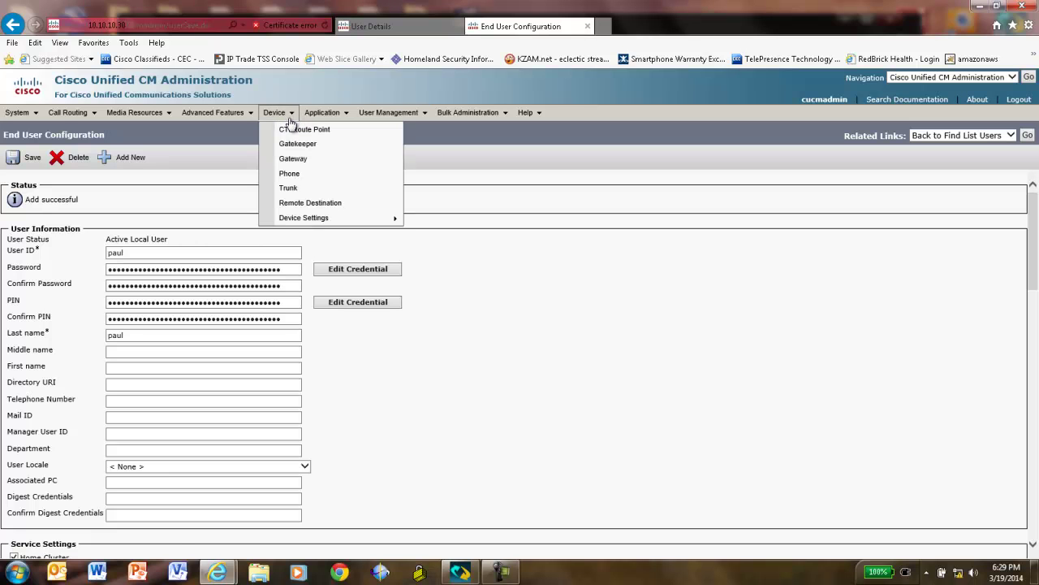
left_click(290, 176)
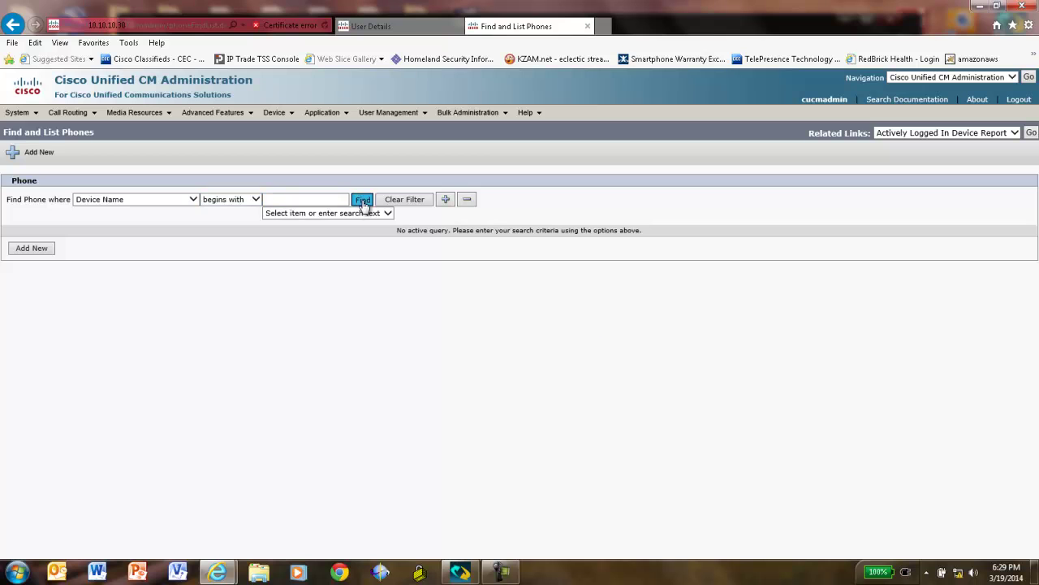
left_click(361, 200)
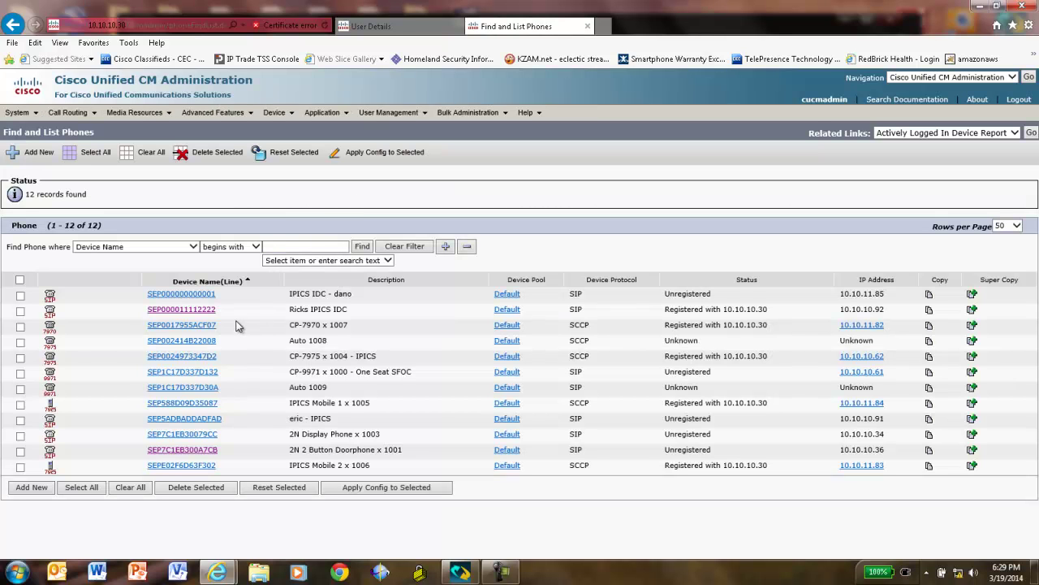
left_click(29, 491)
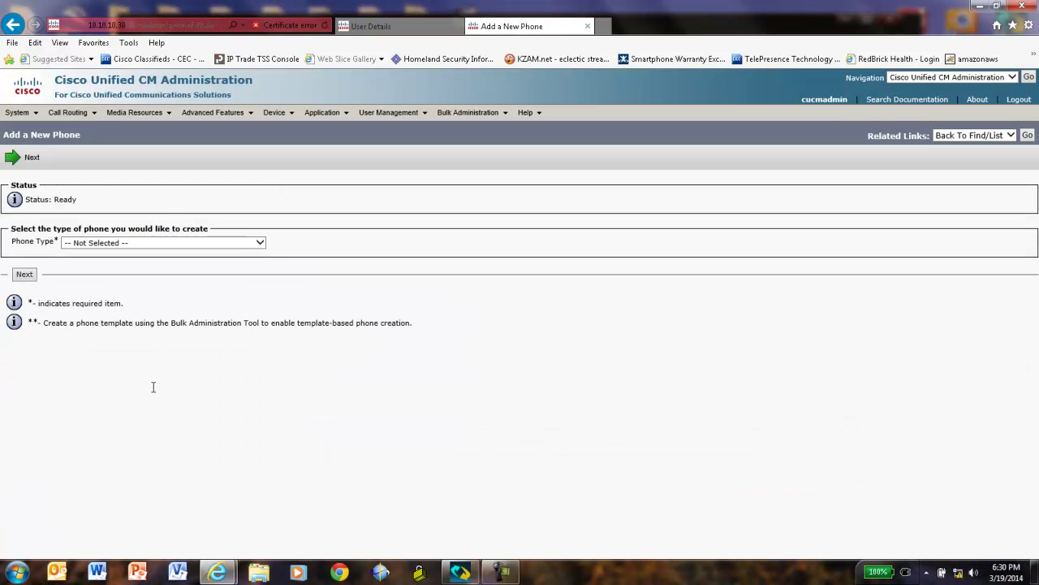
left_click(260, 241)
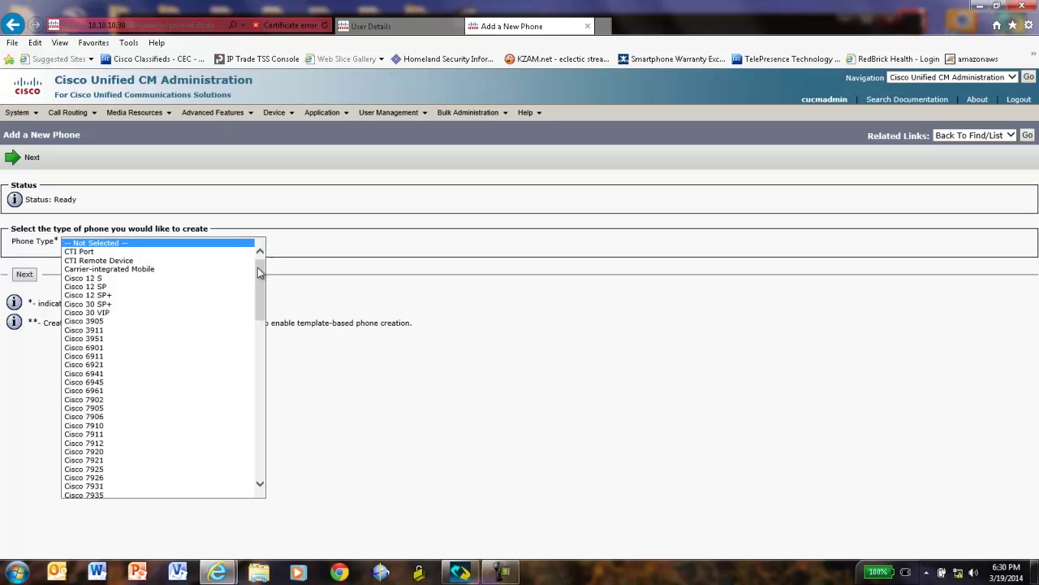
scroll(242, 410, "down", 15)
scroll(242, 410, "down", 3)
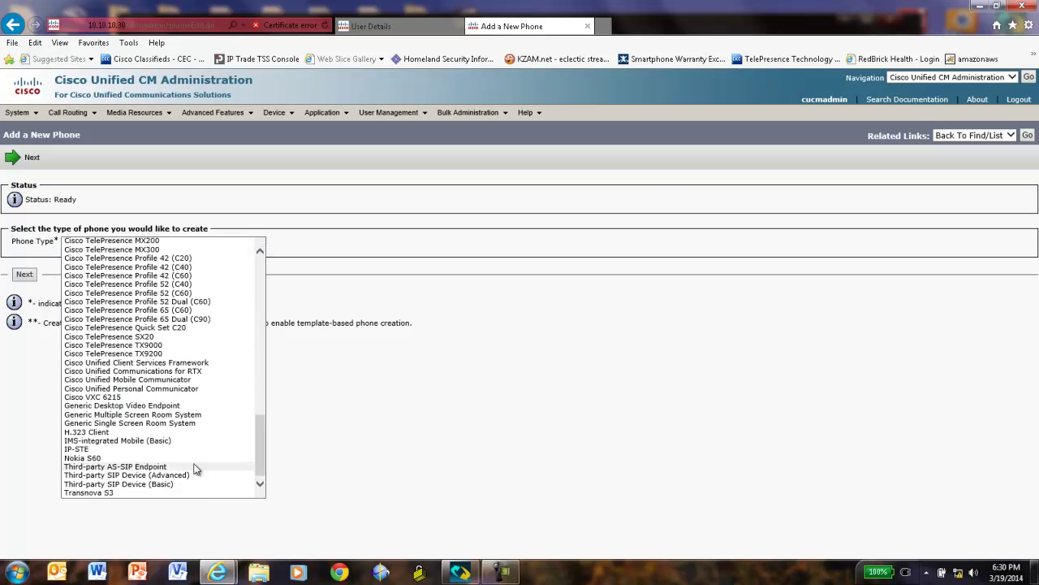
left_click(161, 476)
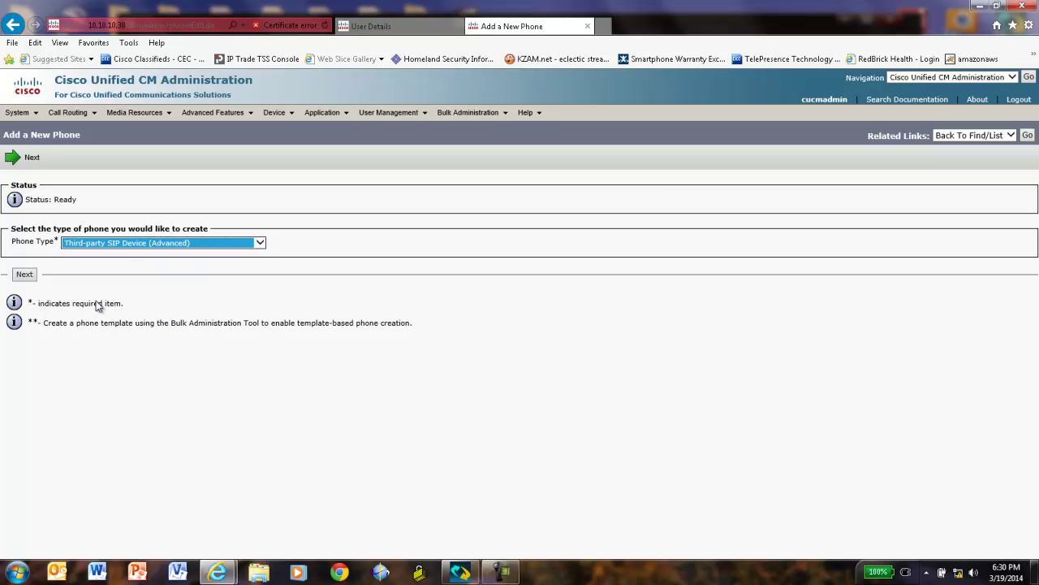
left_click(25, 274)
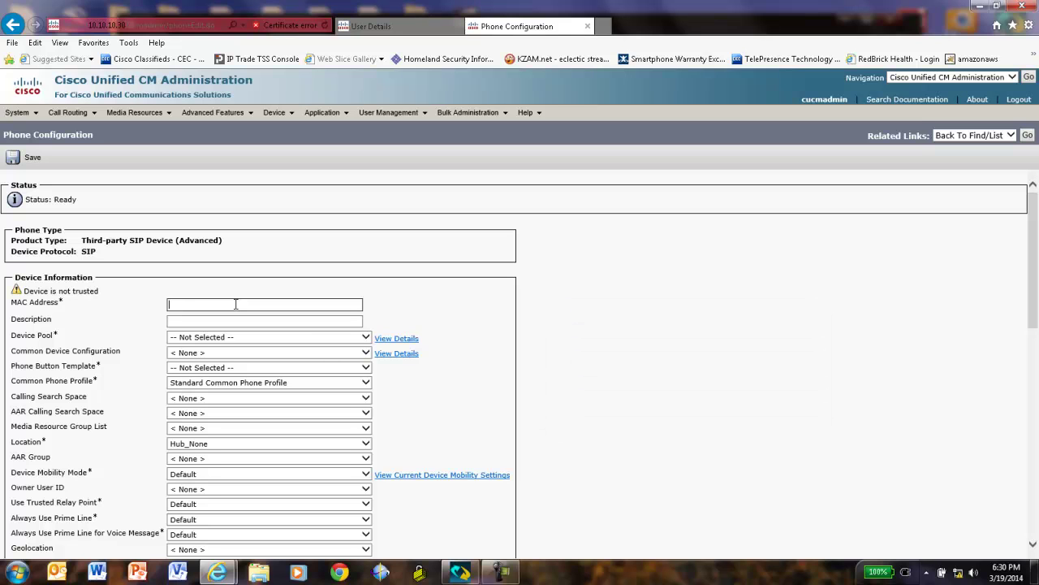
type("0000000")
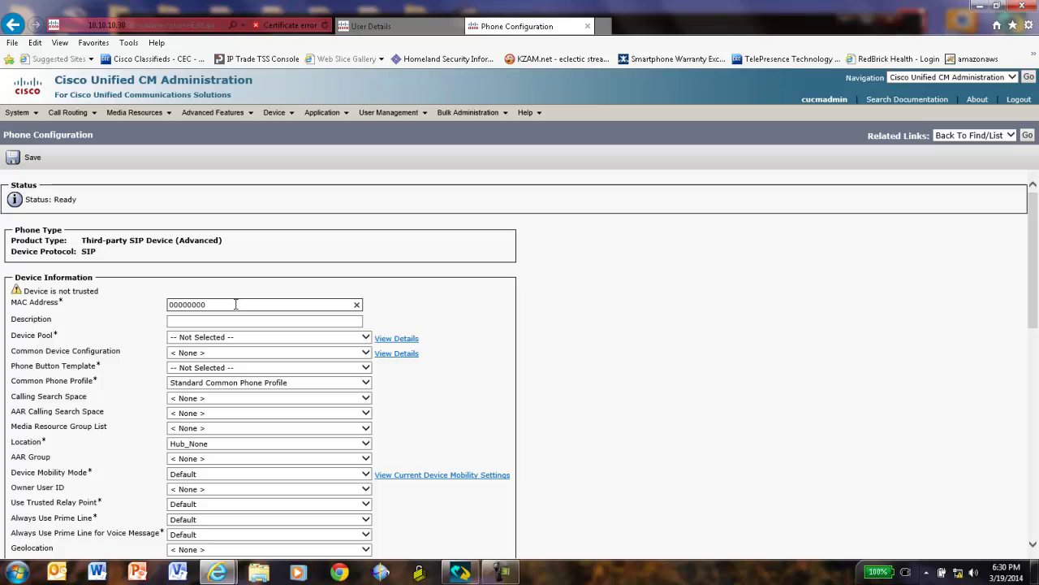
type("0002")
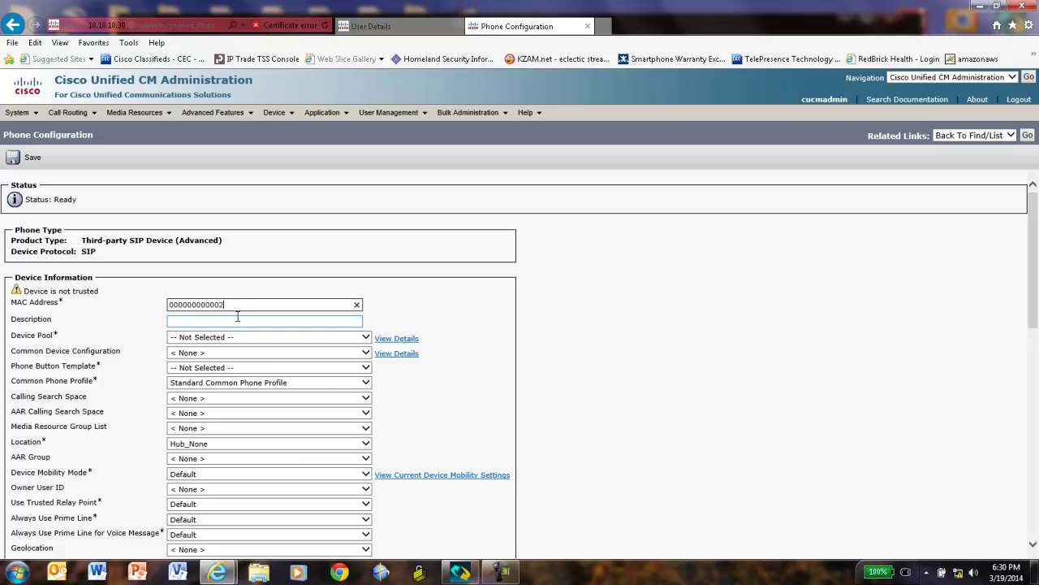
left_click(238, 317)
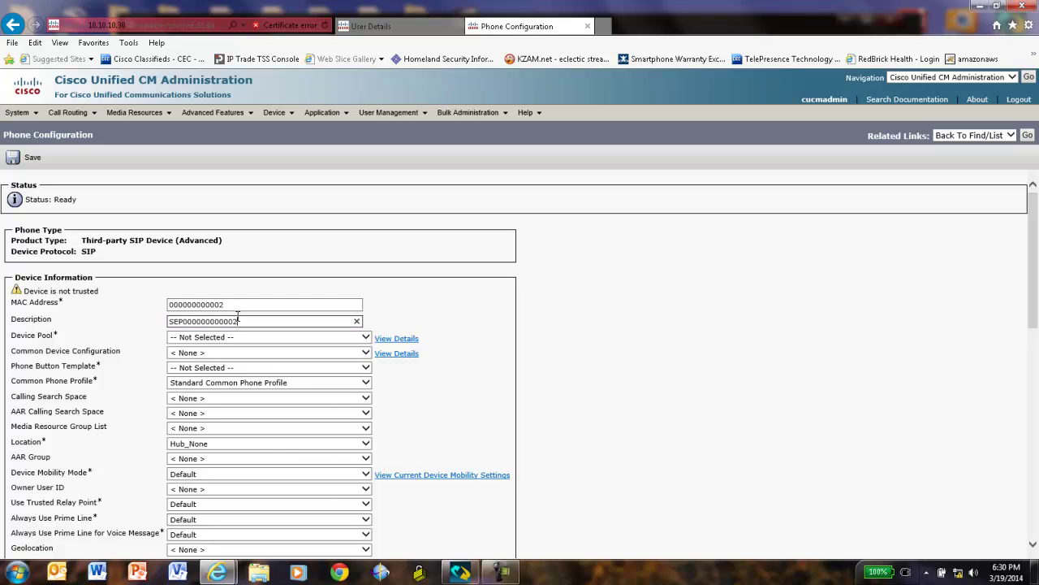
left_click_drag(239, 321, 173, 314)
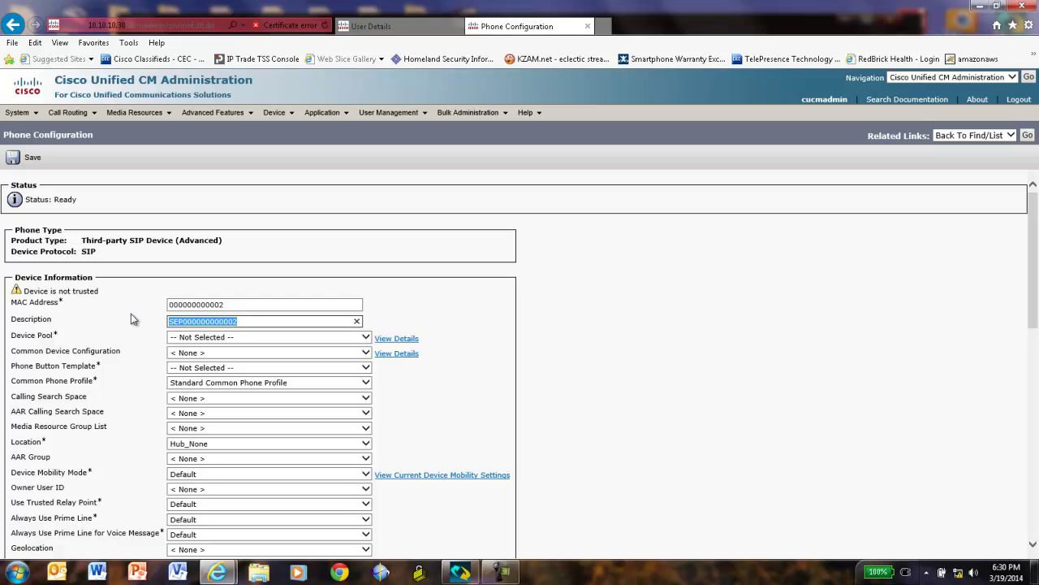
type("Pau")
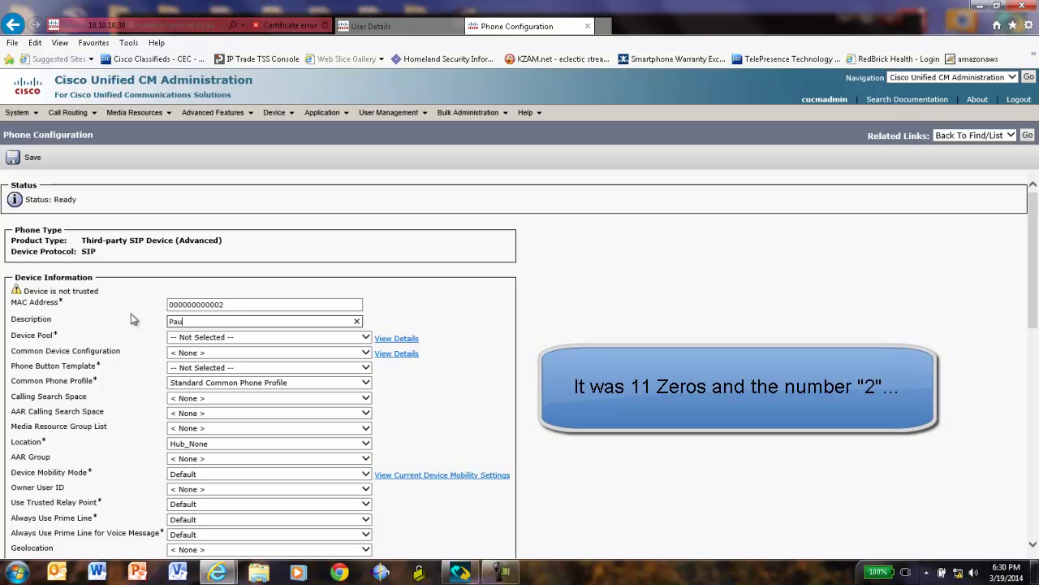
type("ls ")
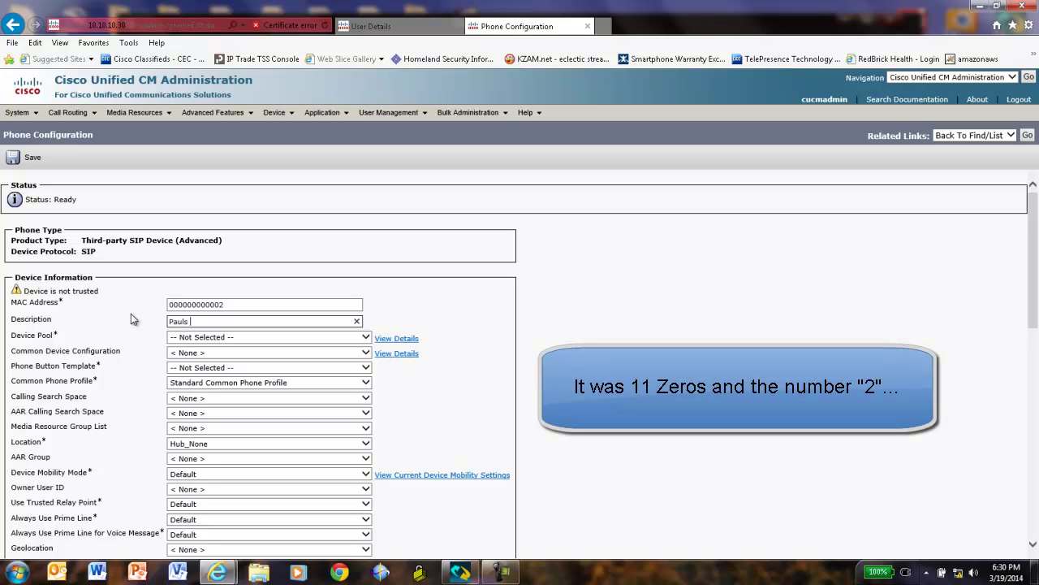
type("IDC Dialer")
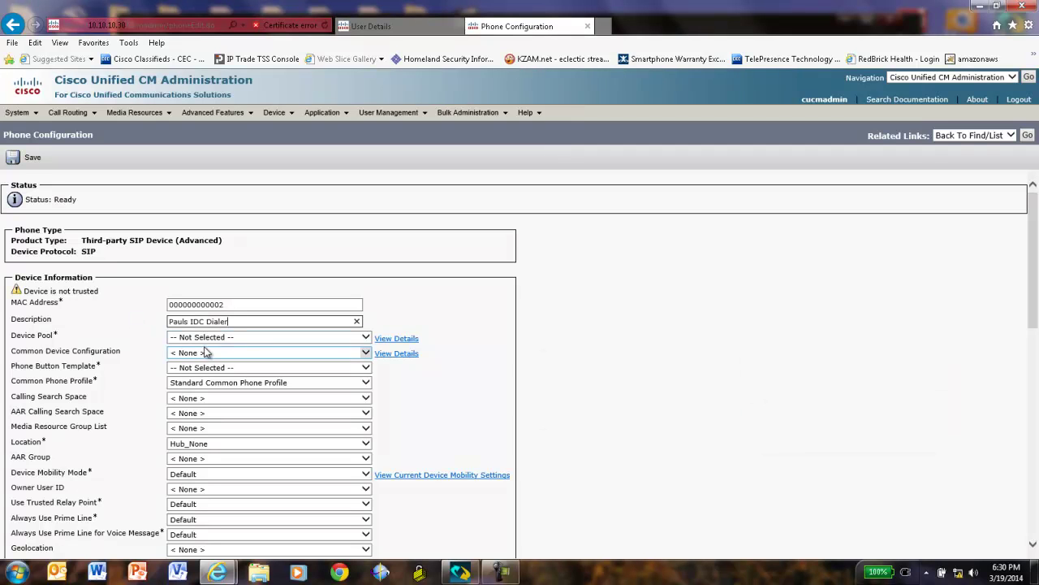
Set device pool Default, the Third-party SIP Device (Advanced) template, and the IDC user as owner.
left_click(367, 338)
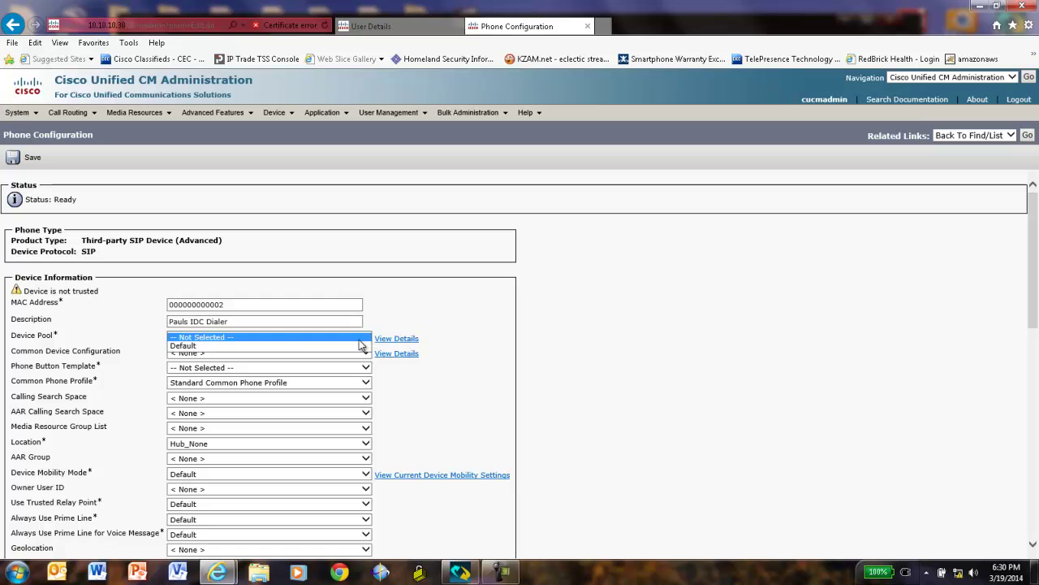
left_click(202, 346)
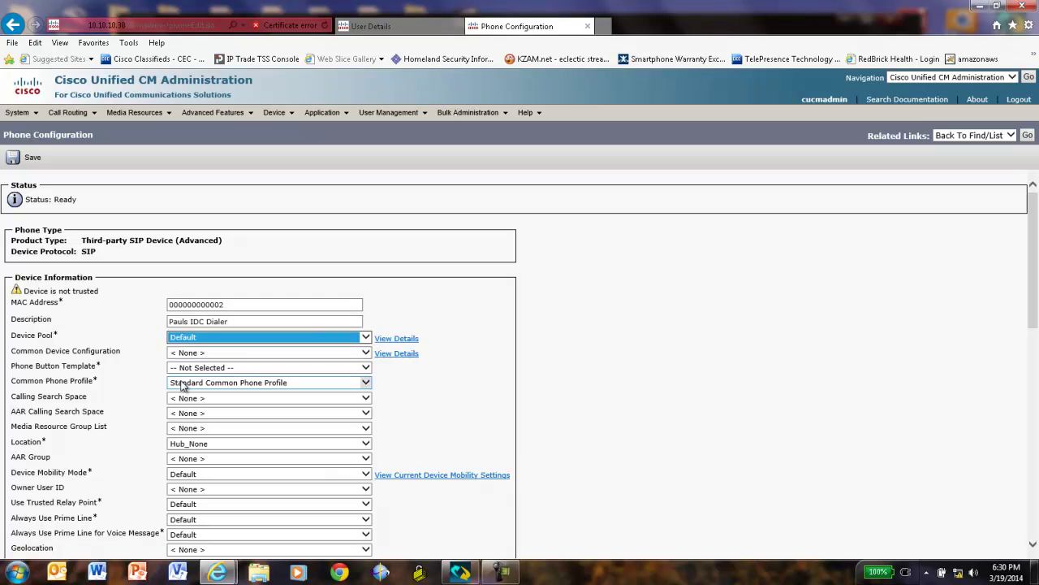
left_click(365, 369)
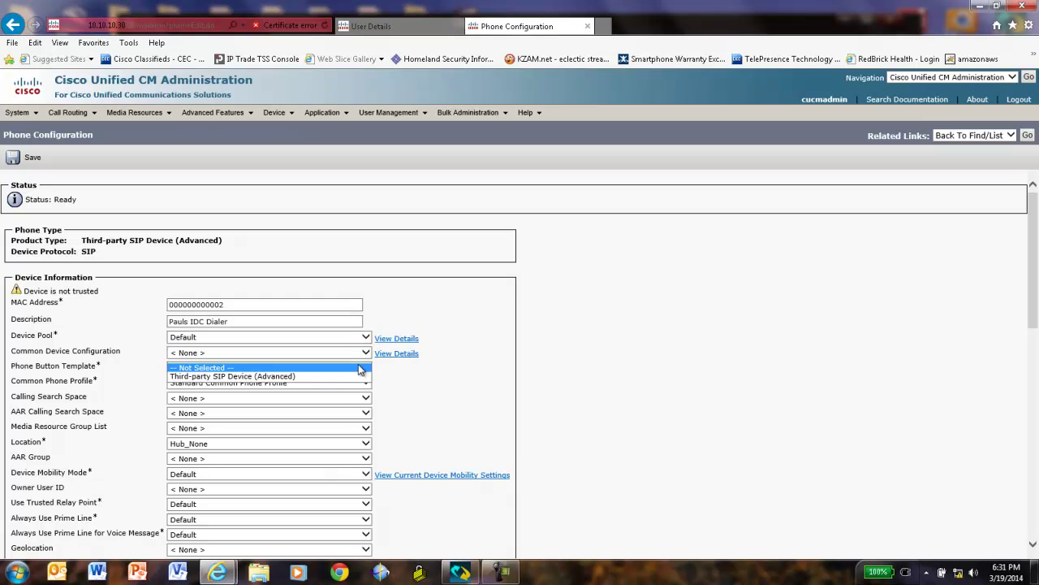
left_click(252, 378)
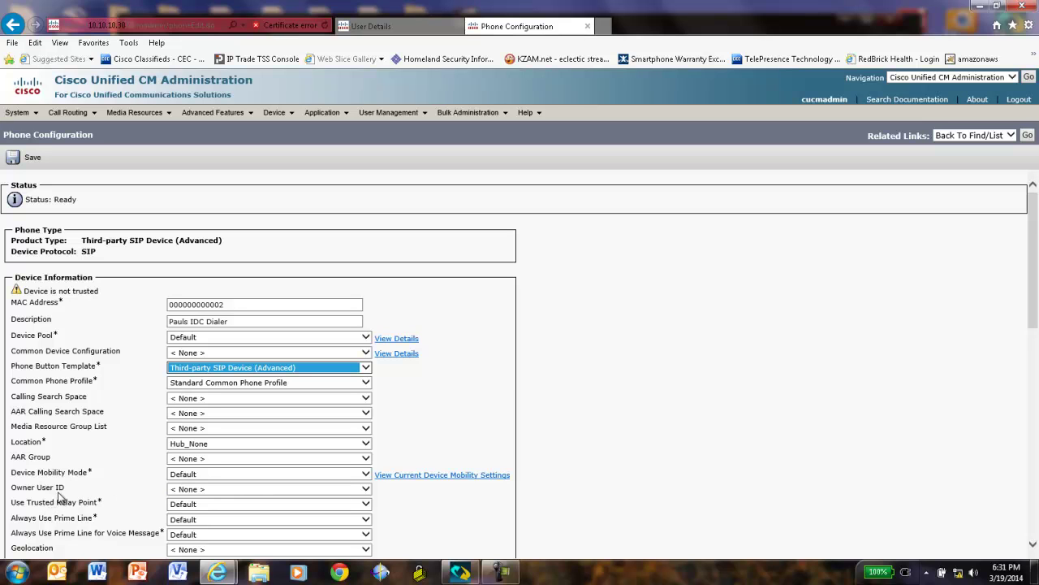
left_click(365, 490)
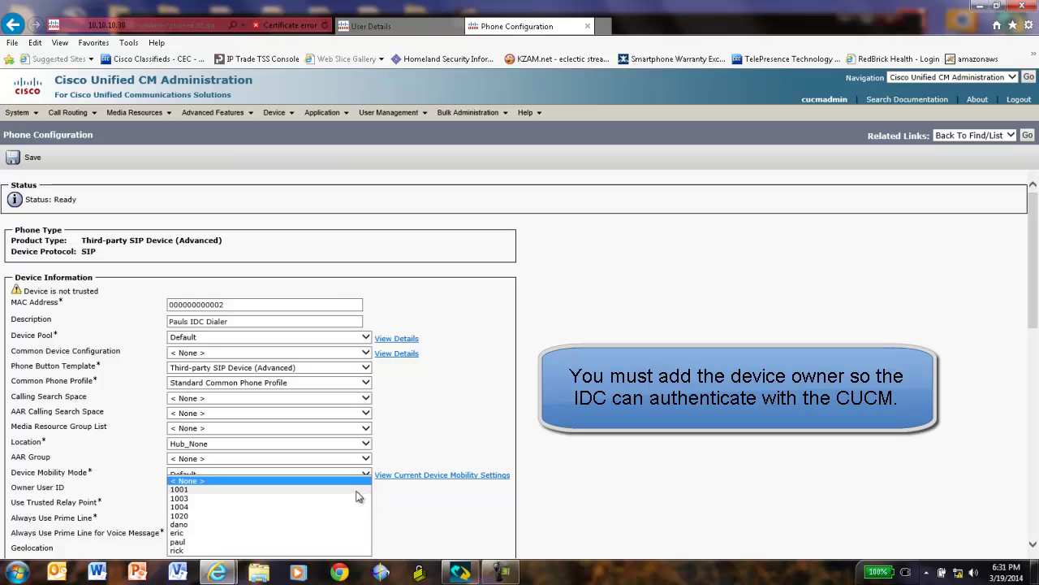
left_click(188, 541)
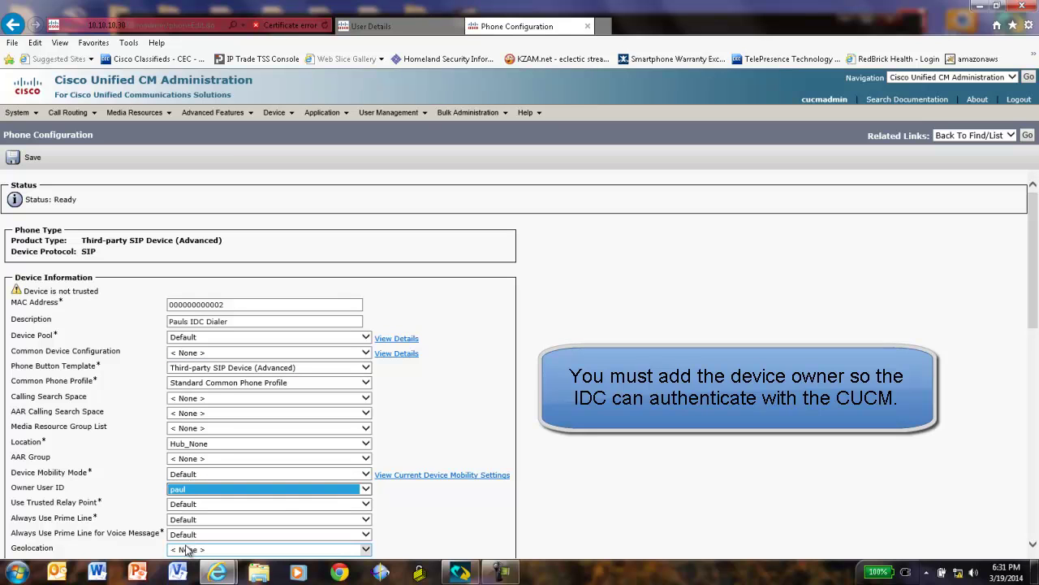
left_click_drag(1034, 282, 1011, 431)
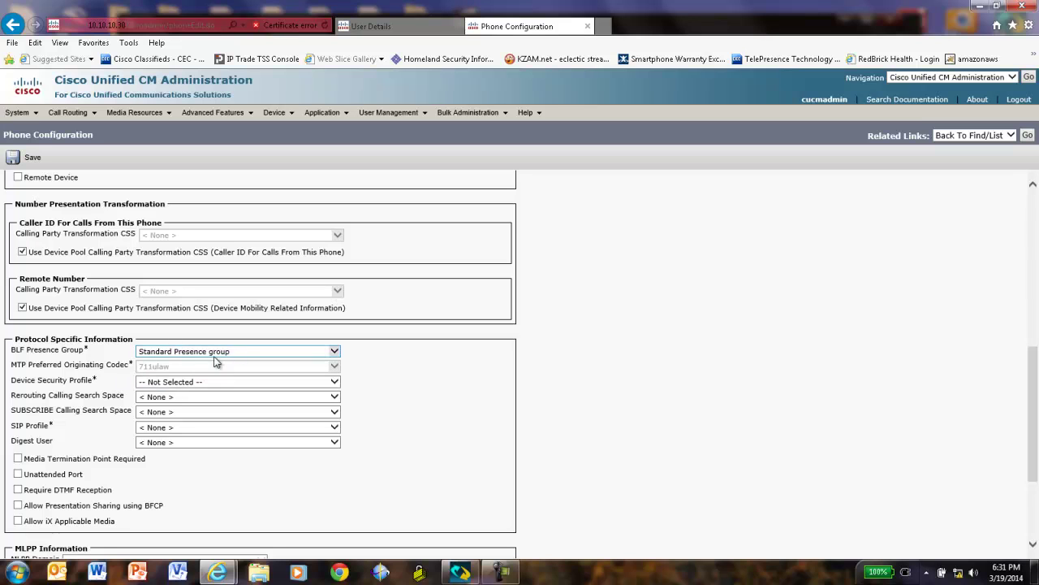
Set Standard SIP Non-Secure security profile, Standard SIP Profile, and the IDC user as digest user.
left_click(333, 382)
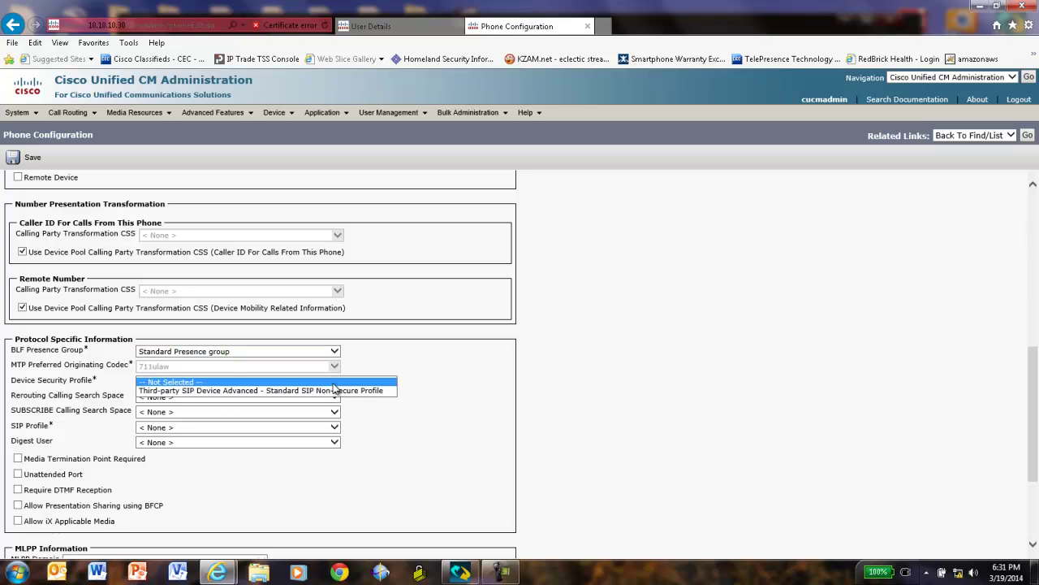
left_click(204, 391)
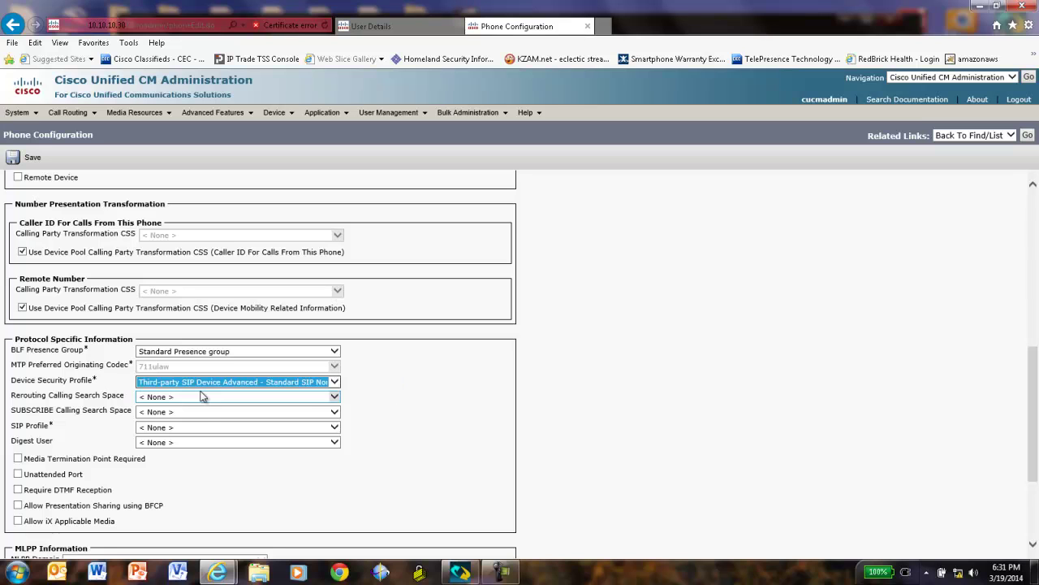
left_click(335, 428)
left_click(216, 437)
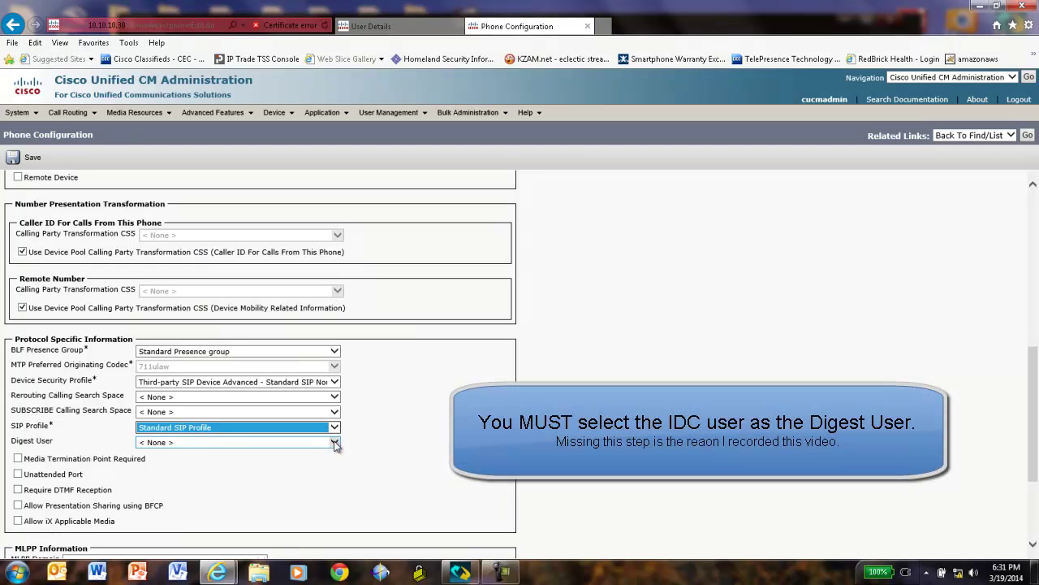
left_click(334, 442)
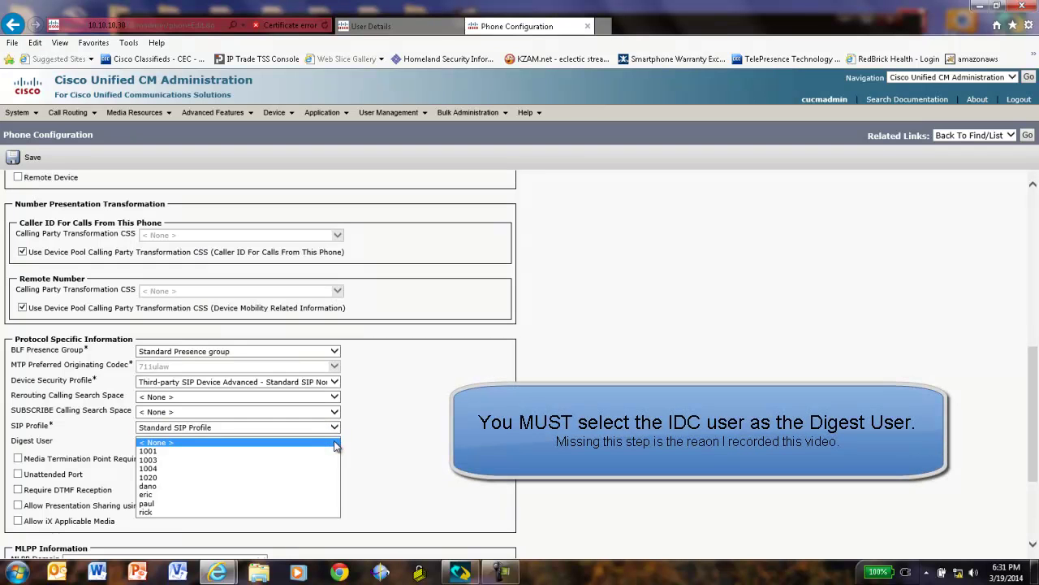
left_click(150, 504)
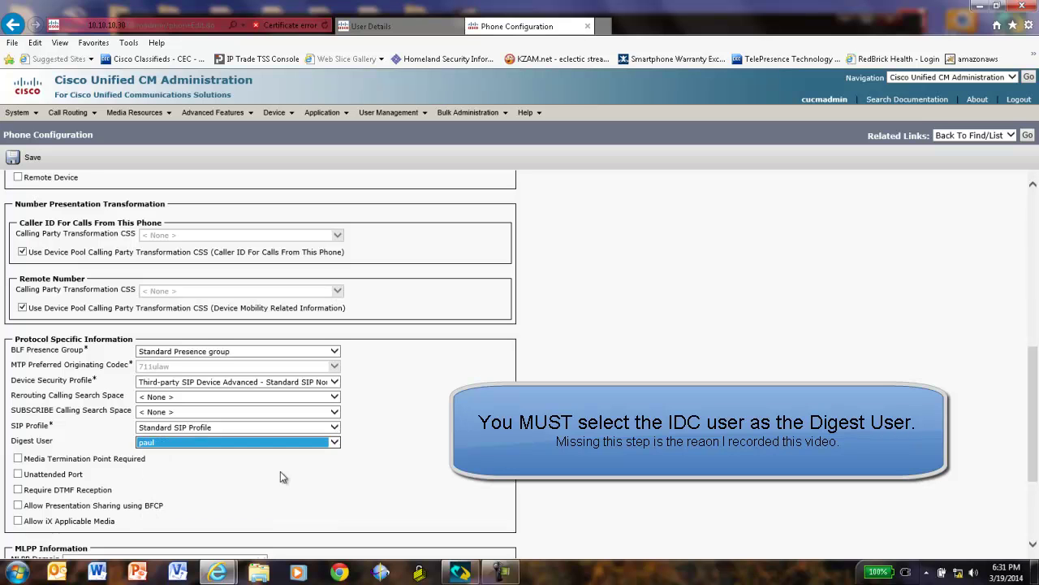
left_click_drag(1035, 451, 1034, 504)
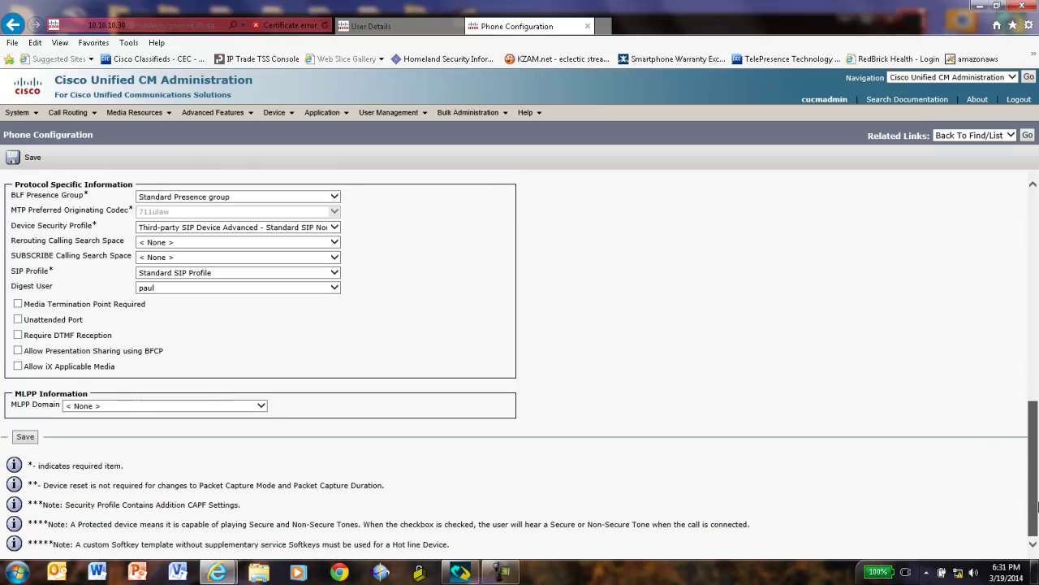
Save the new IDC dialer phone and confirm the apply-configuration reminder.
left_click(26, 438)
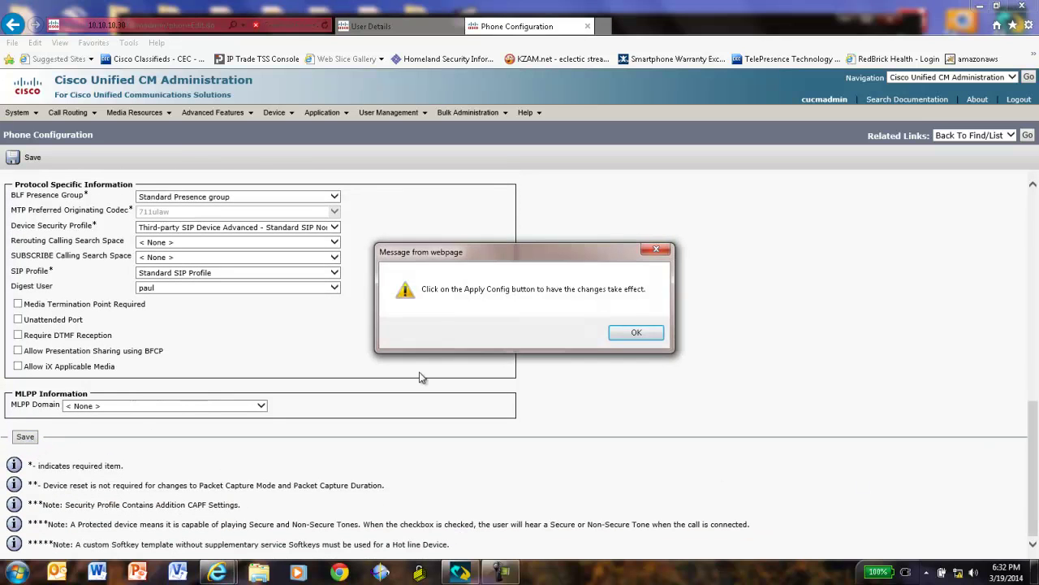
left_click(636, 336)
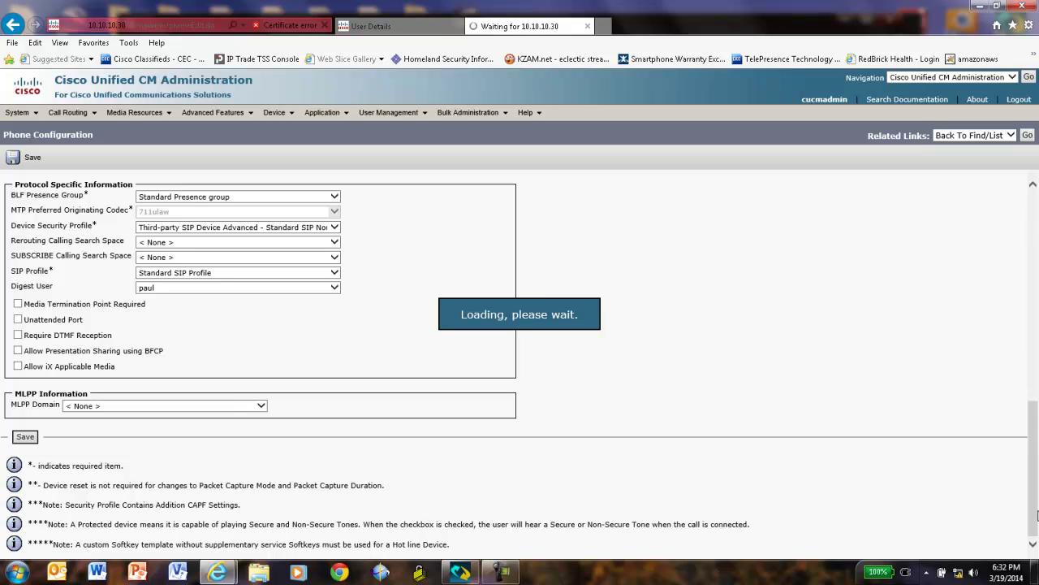
scroll(1037, 514, "up", 15)
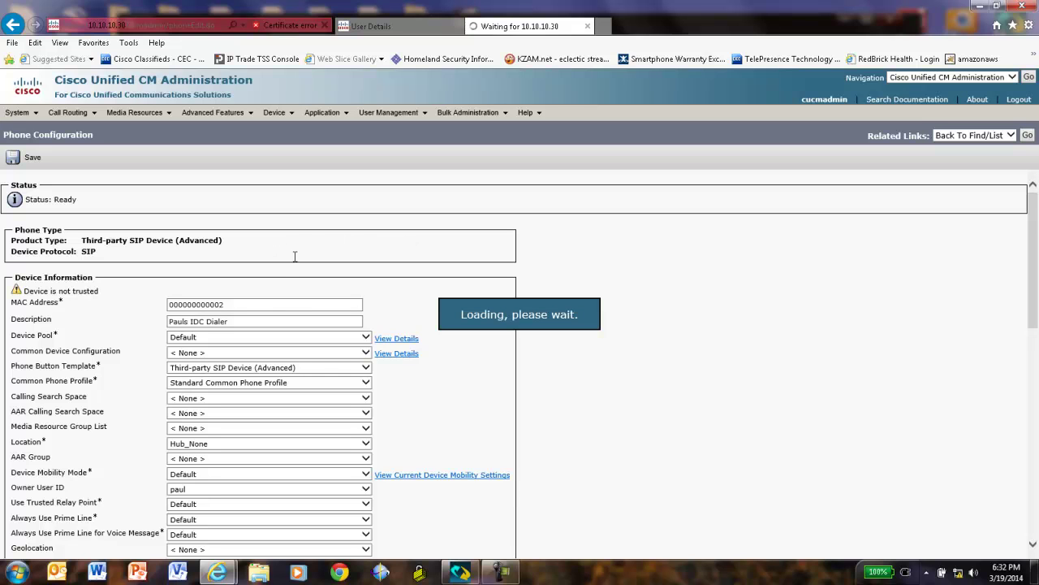
left_click_drag(1032, 320, 1032, 496)
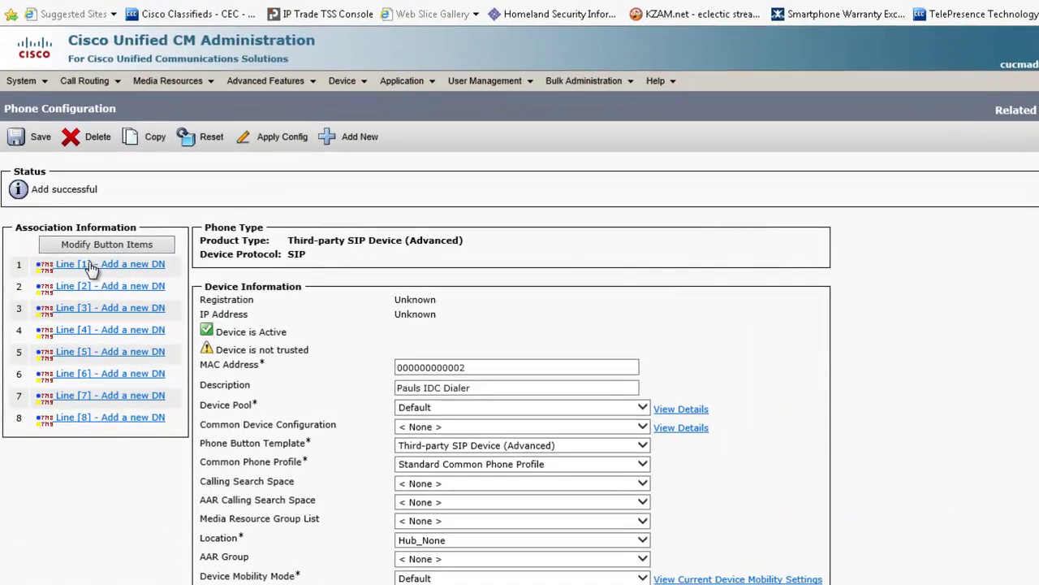
Add directory number 1024 to line 1, with the user's IDC label as description and alerting name.
left_click(71, 265)
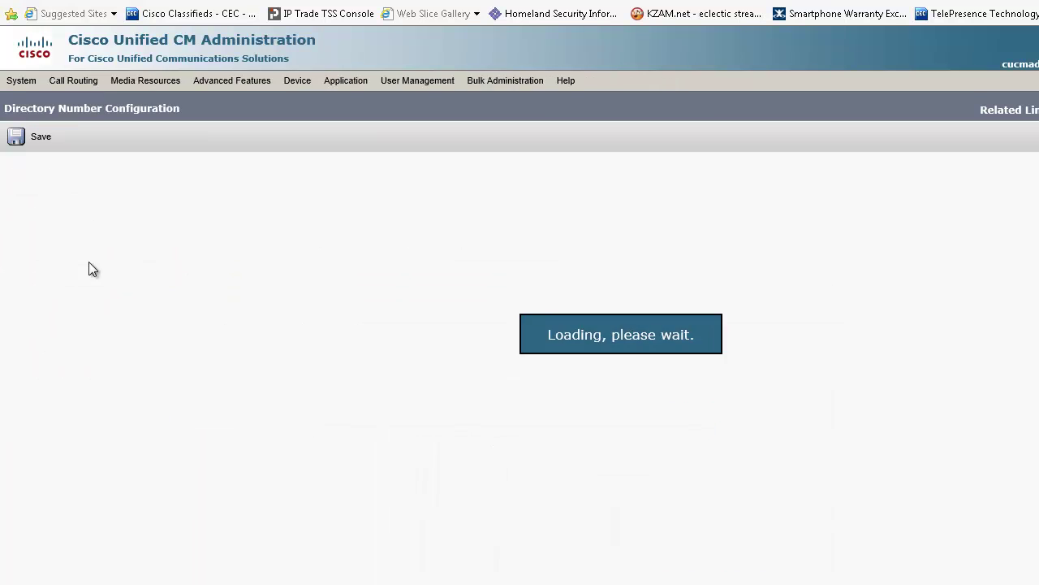
left_click(140, 242)
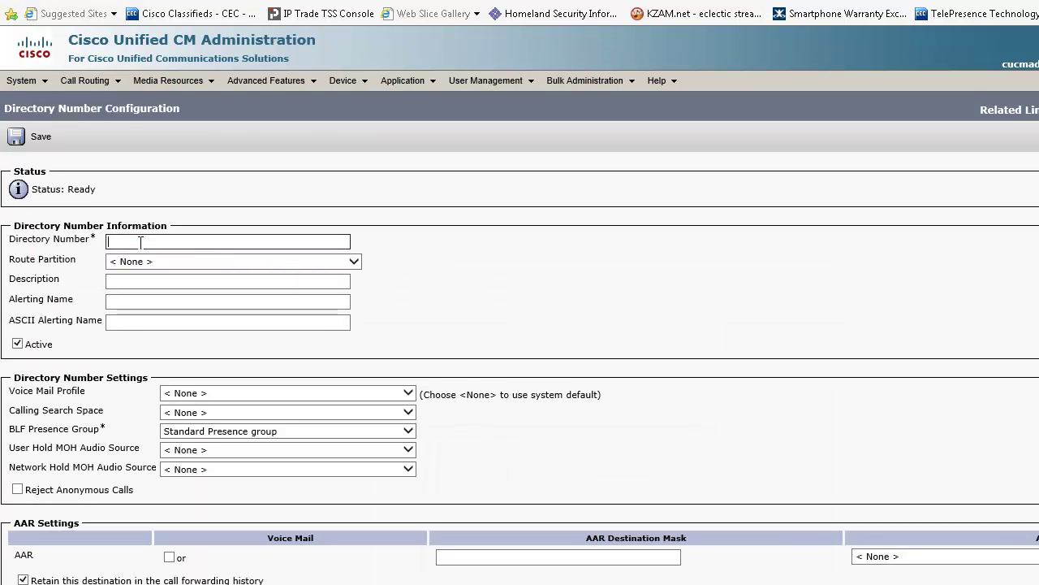
type("1024")
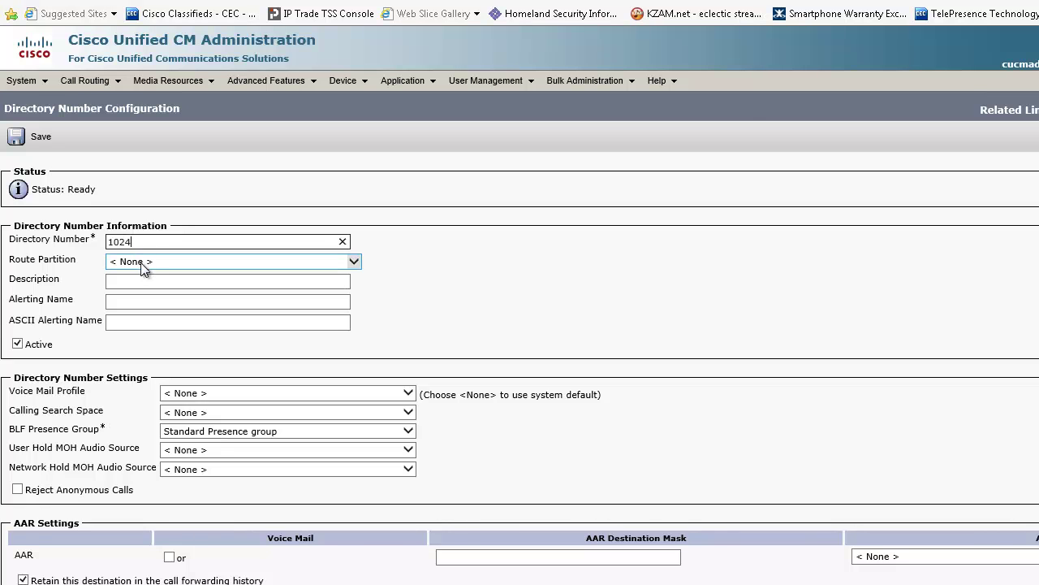
left_click(145, 280)
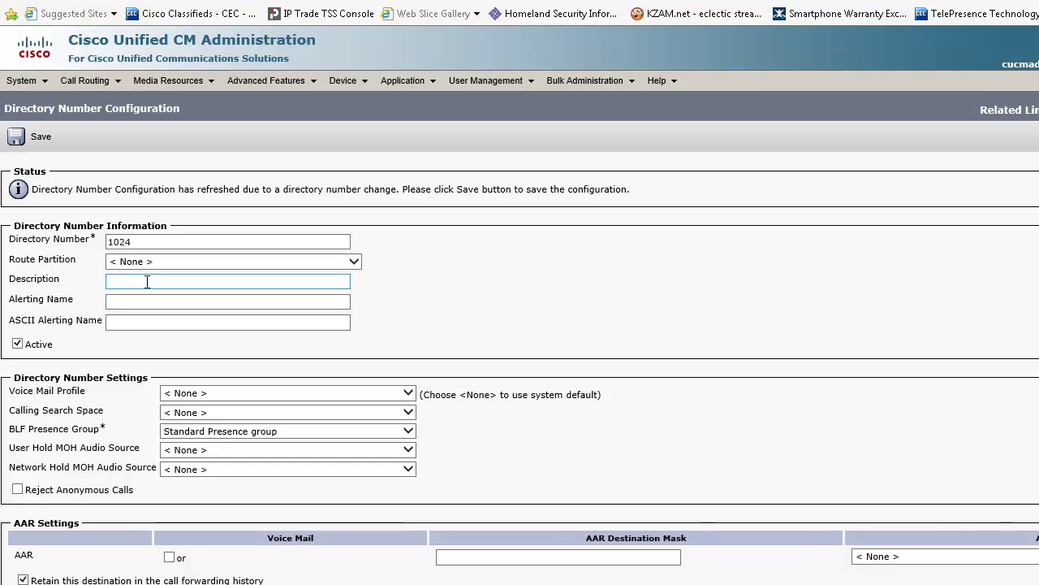
left_click(341, 240)
left_click(151, 278)
left_click(144, 279)
type("P")
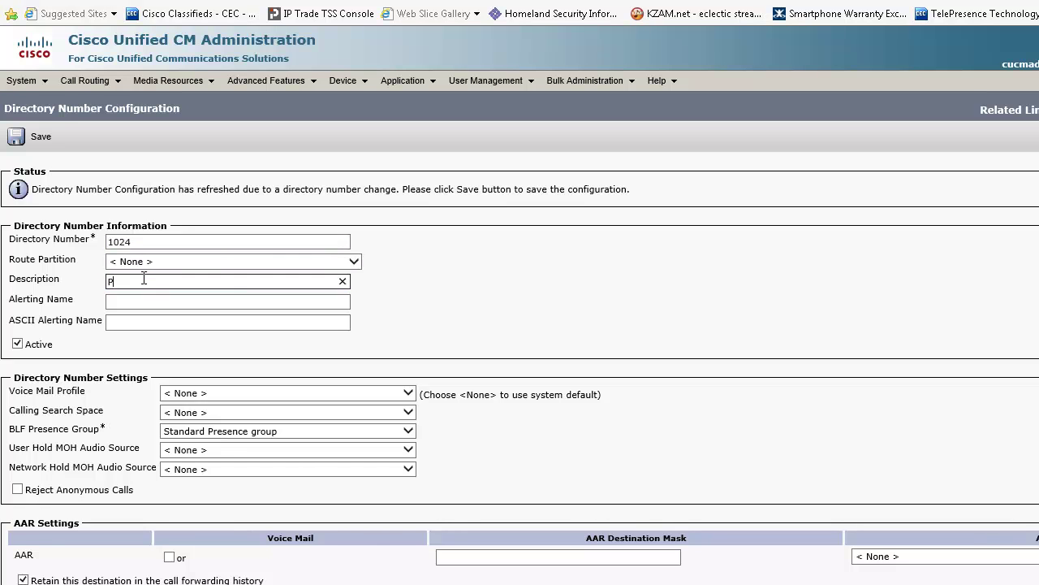
type("auls IDC")
left_click(244, 301)
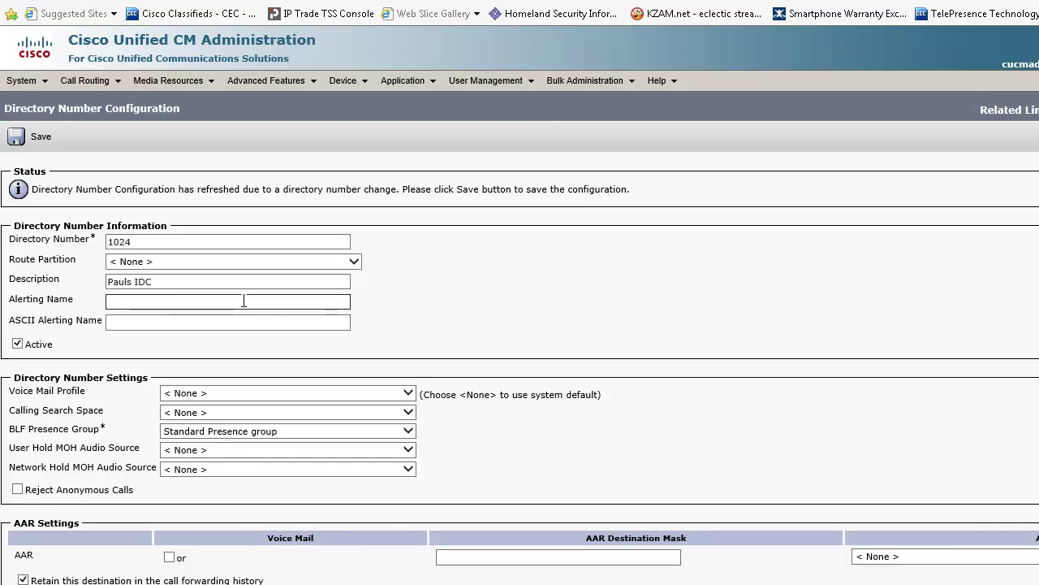
type("Pauls IDC")
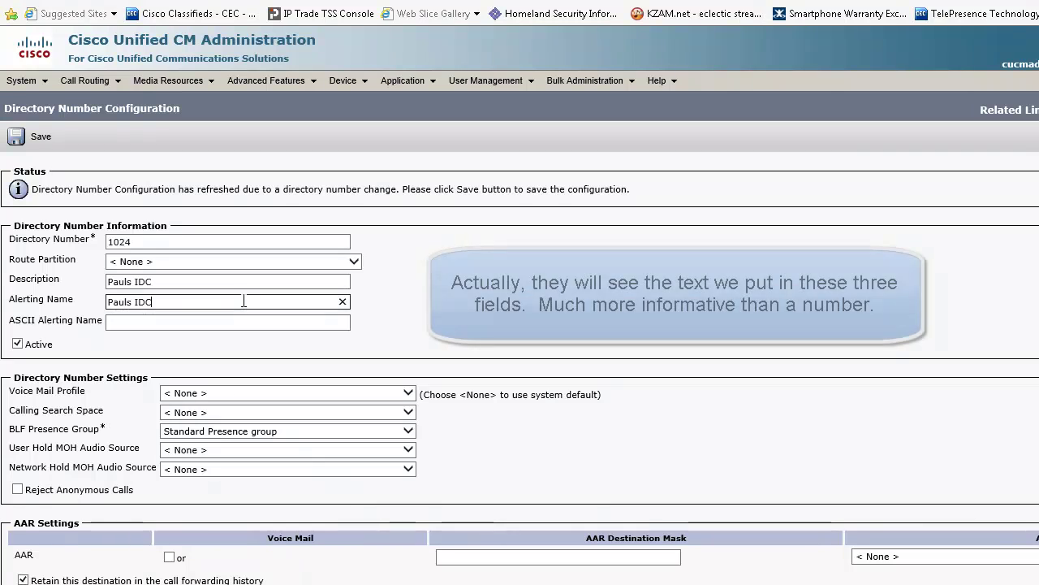
key("Tab")
key("Tab")
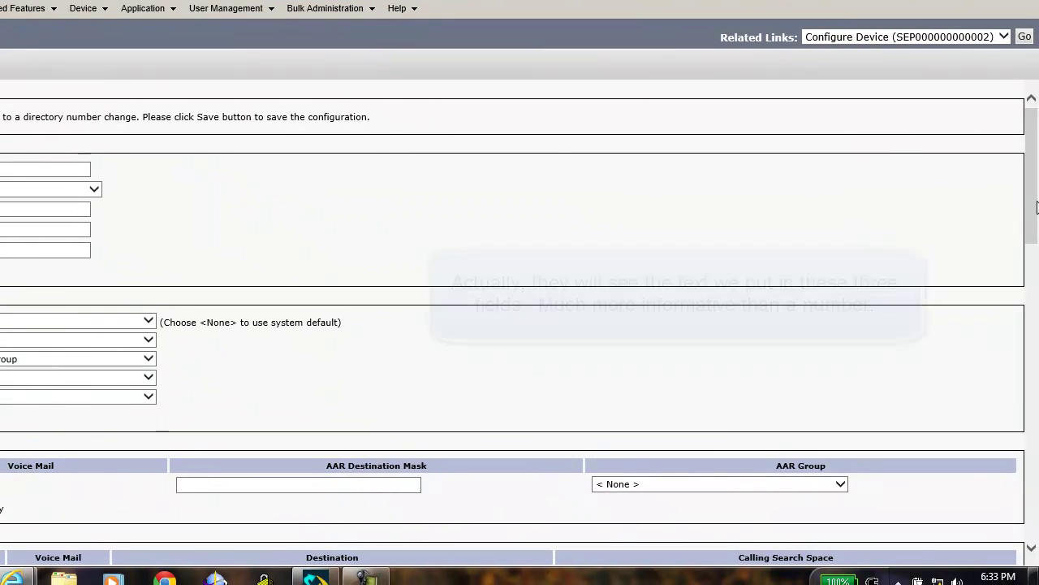
left_click_drag(1036, 207, 1036, 501)
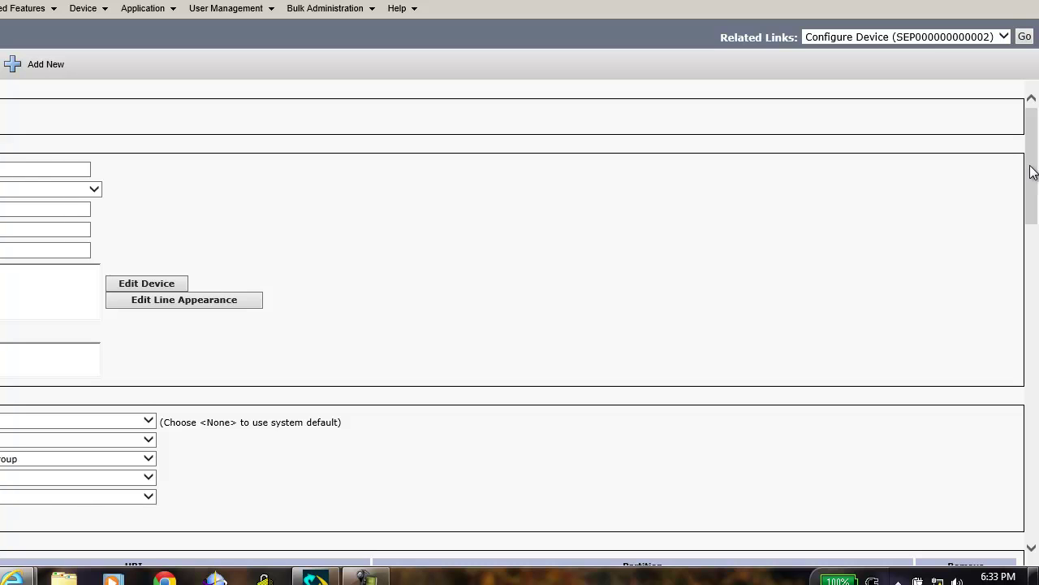
left_click_drag(1033, 171, 1037, 496)
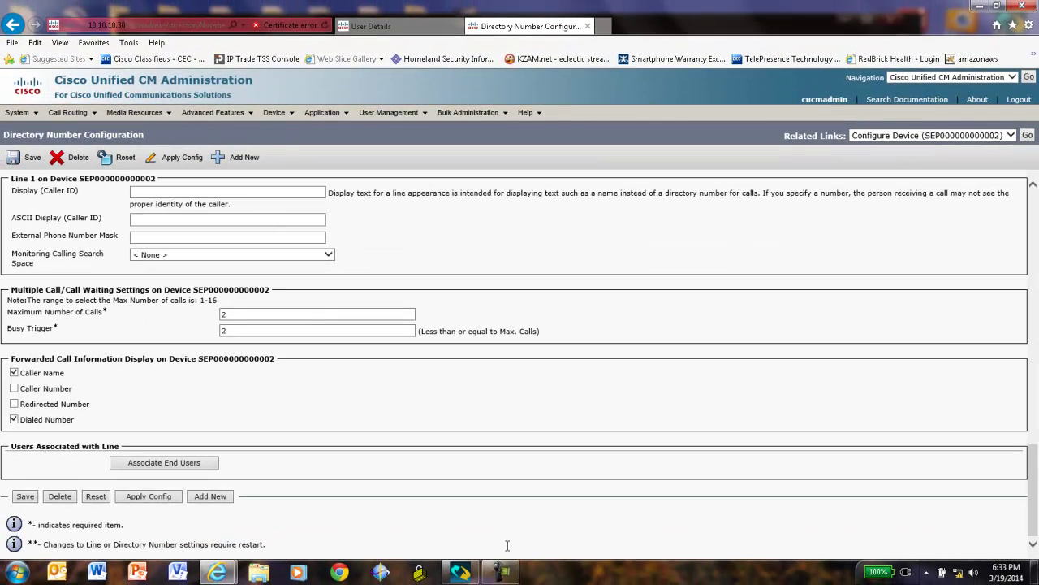
Associate the IPICS end user with line 1024, save, and open that user's configuration page.
left_click(120, 469)
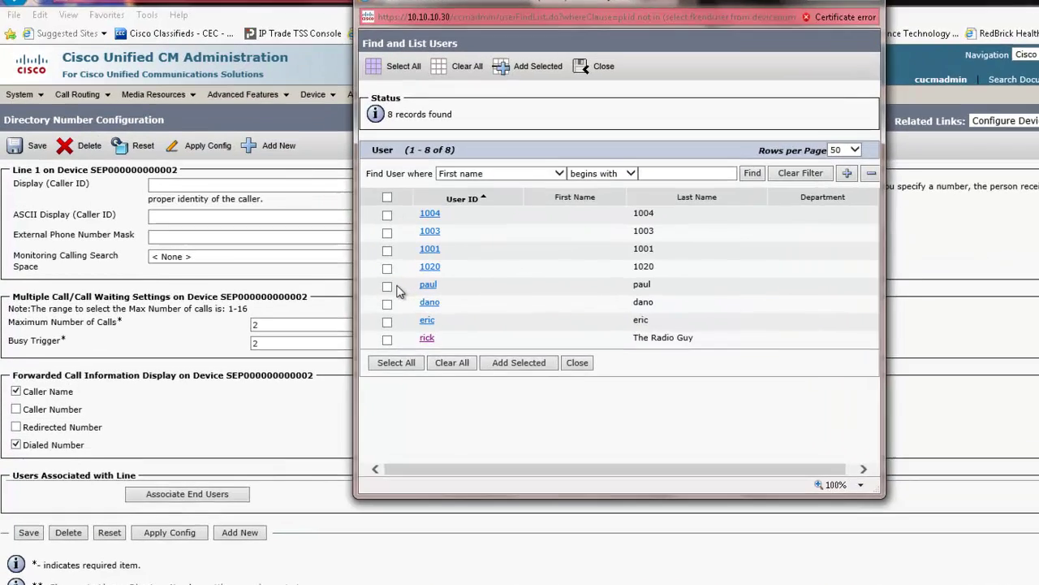
left_click(341, 281)
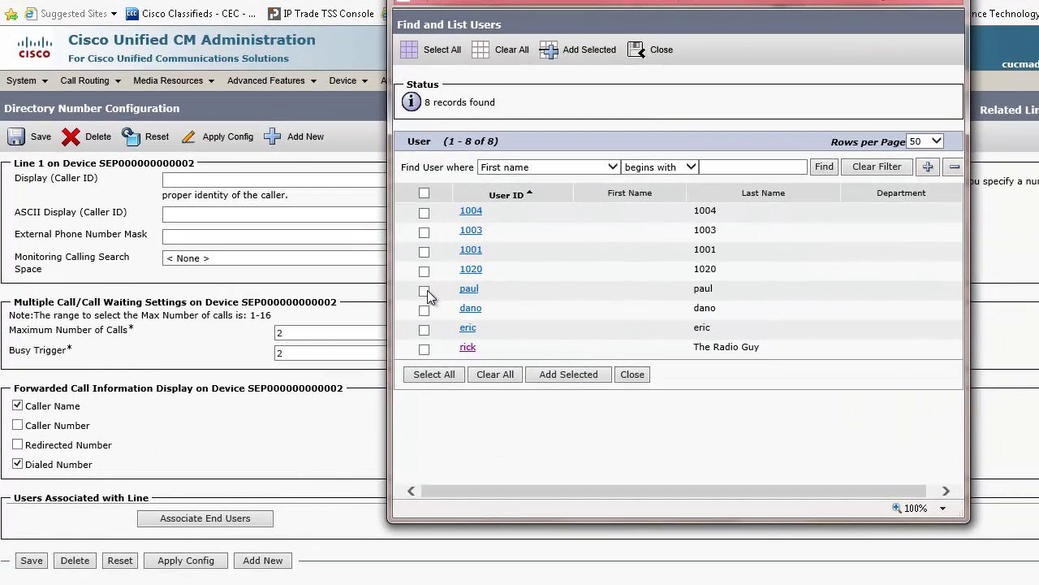
left_click(567, 379)
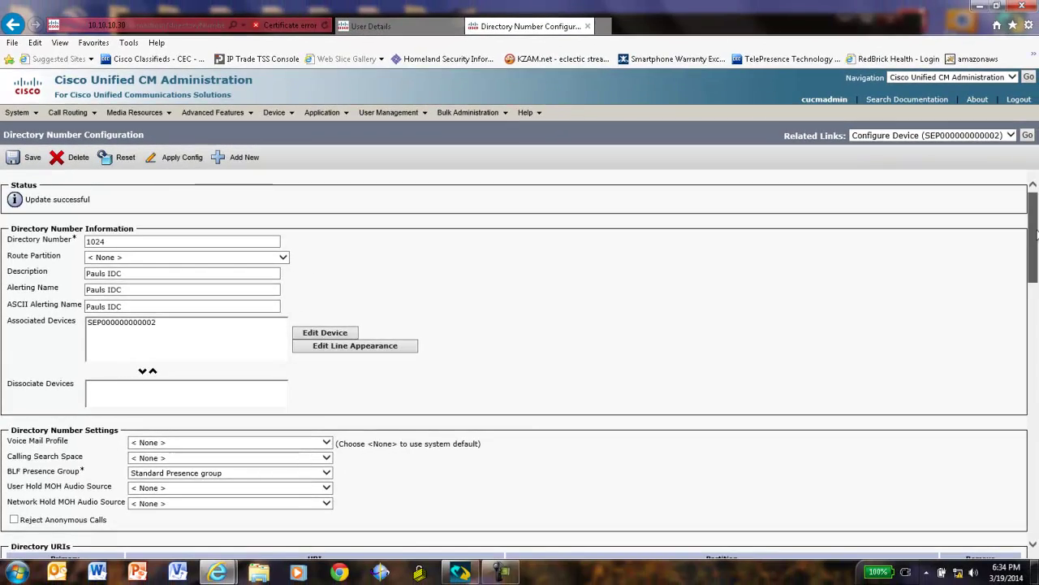
scroll(520, 365, "down", 3)
left_click_drag(1033, 276, 1037, 487)
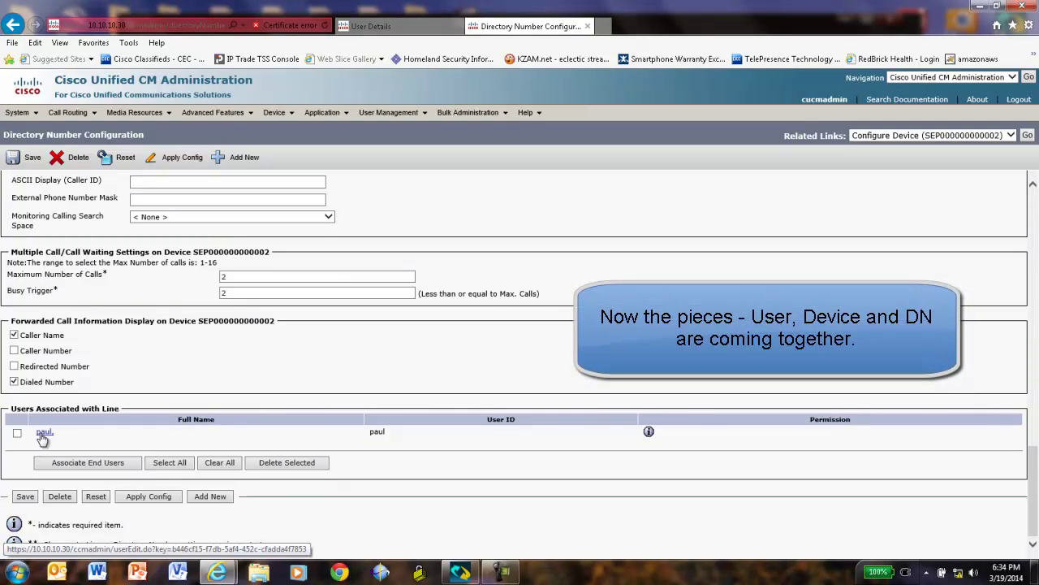
left_click(25, 497)
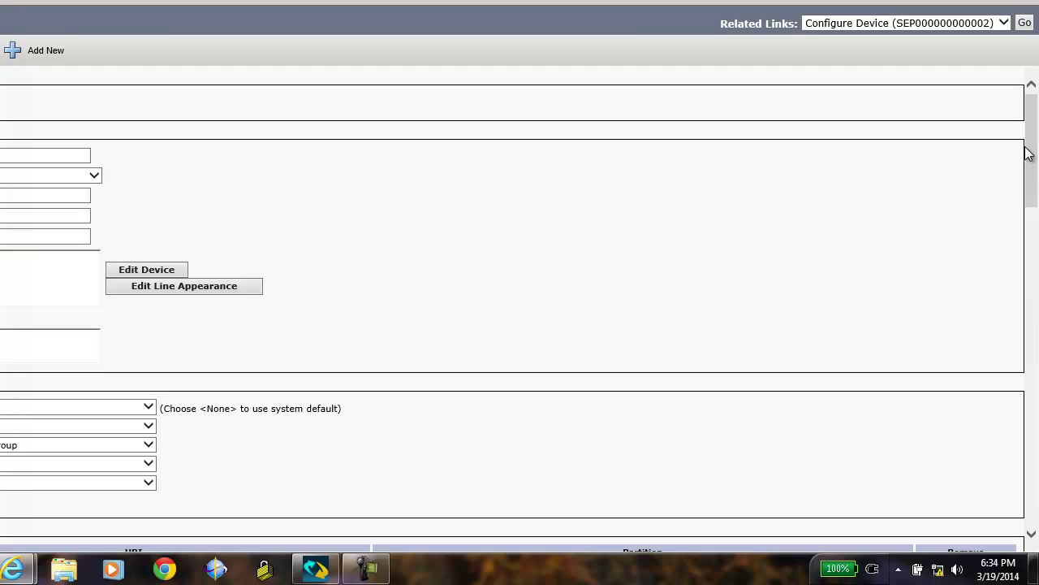
left_click_drag(1032, 161, 975, 534)
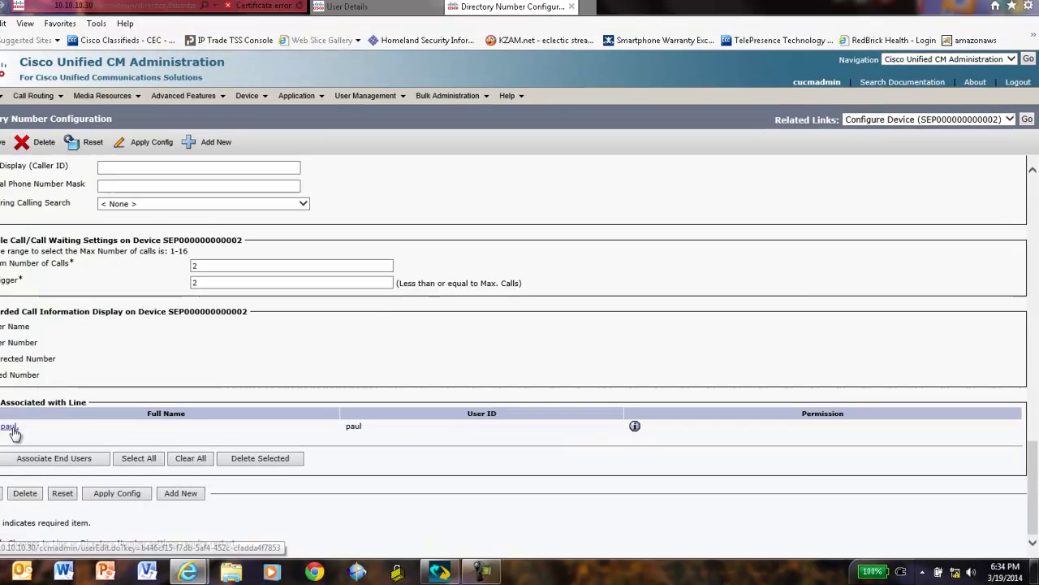
left_click(45, 433)
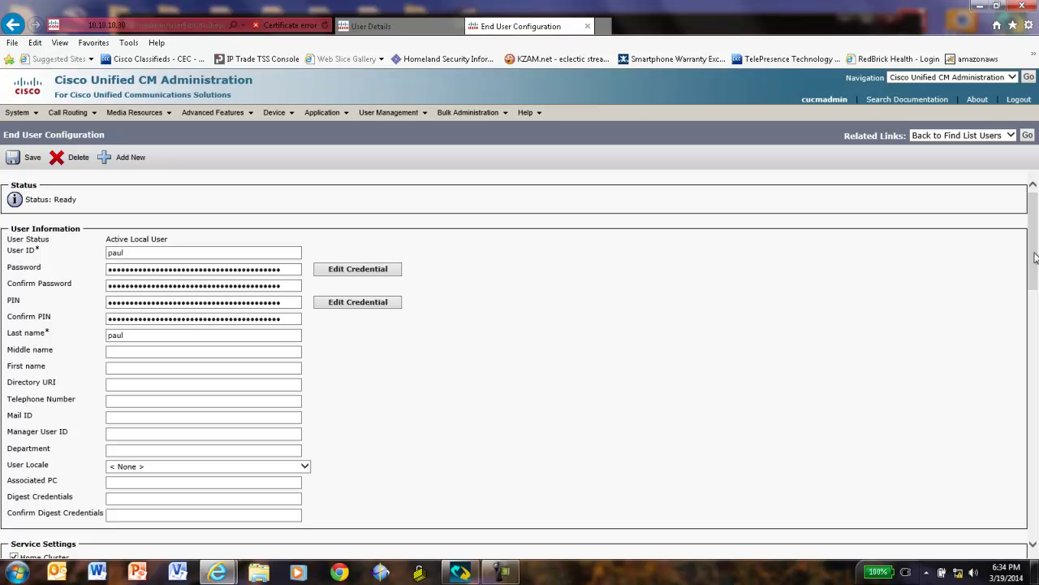
Choose 1024 as the end user's primary extension and save the user.
left_click_drag(1034, 258, 1034, 458)
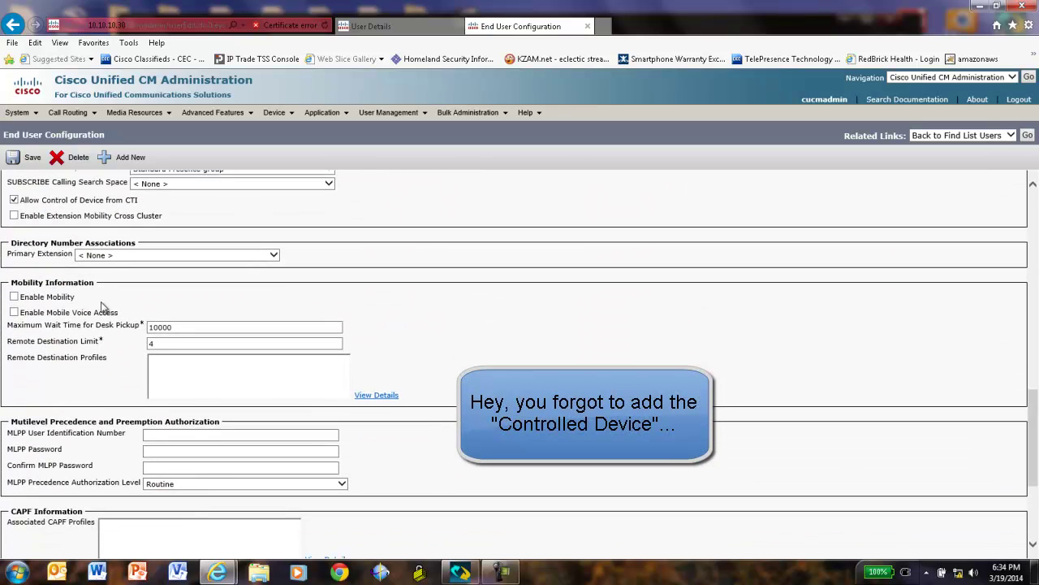
left_click(273, 257)
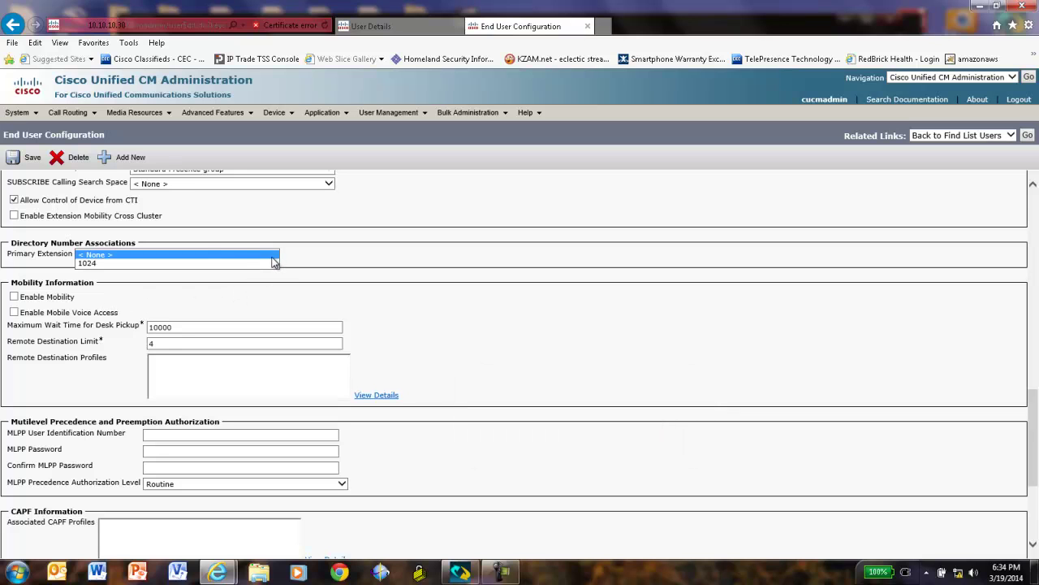
left_click(85, 262)
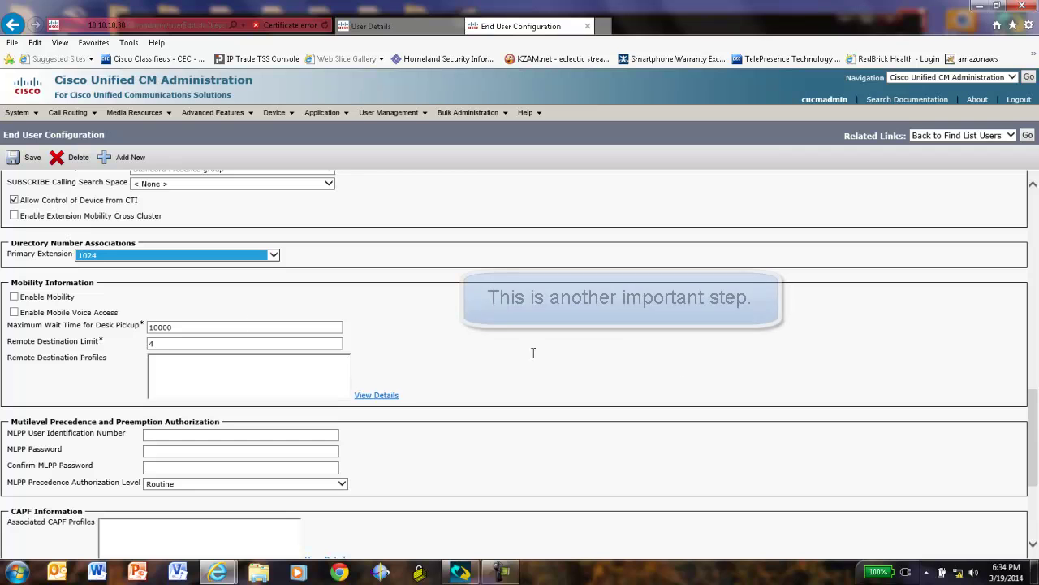
left_click_drag(1035, 472, 1036, 536)
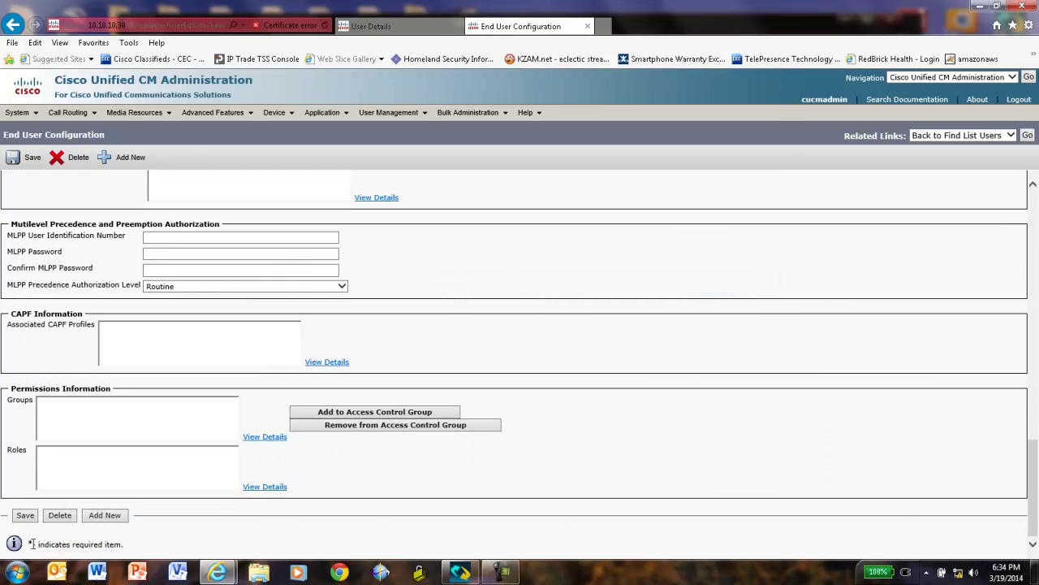
left_click(25, 514)
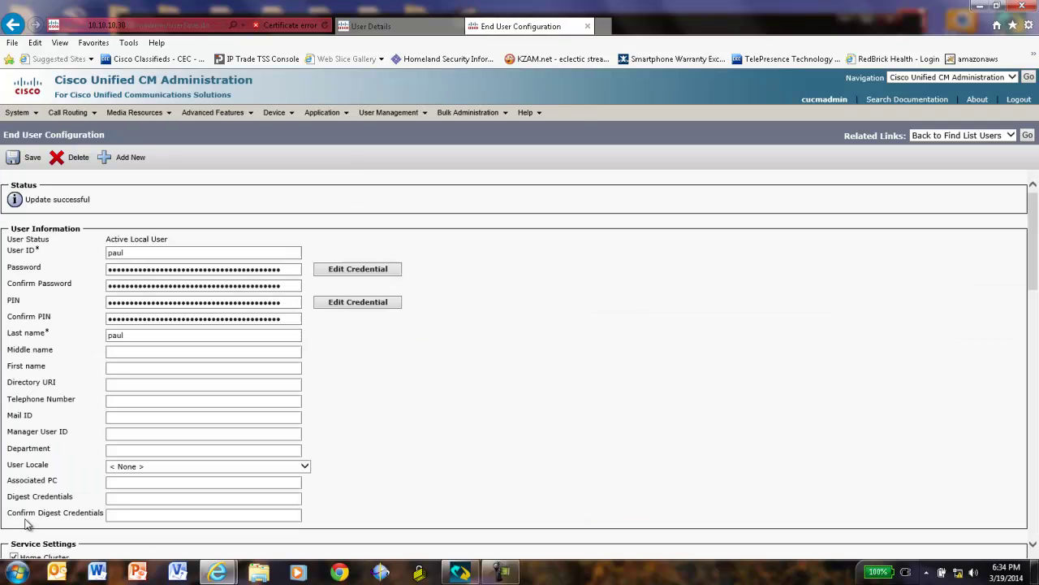
left_click_drag(1037, 263, 1037, 329)
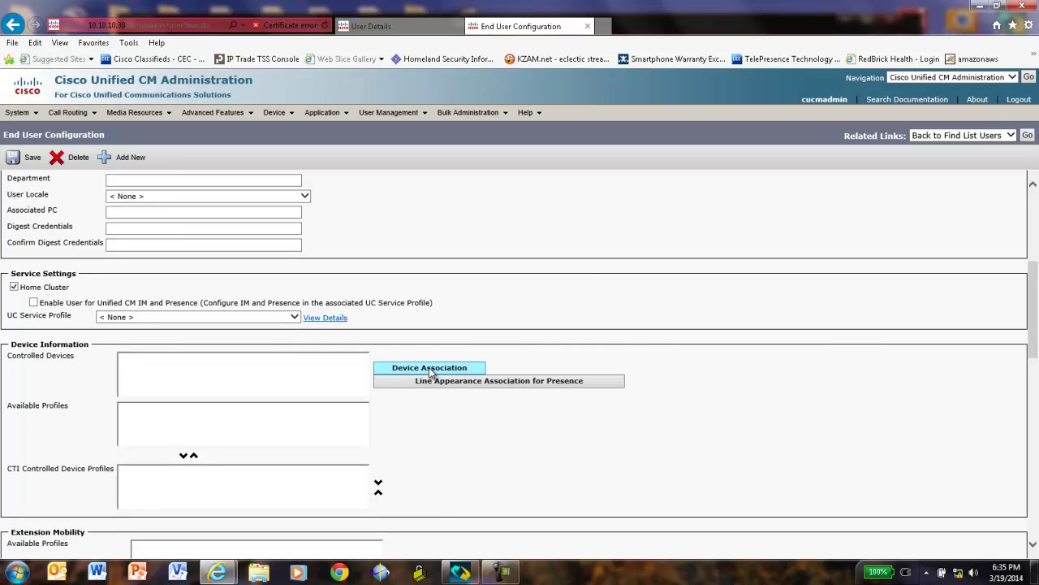
left_click(430, 369)
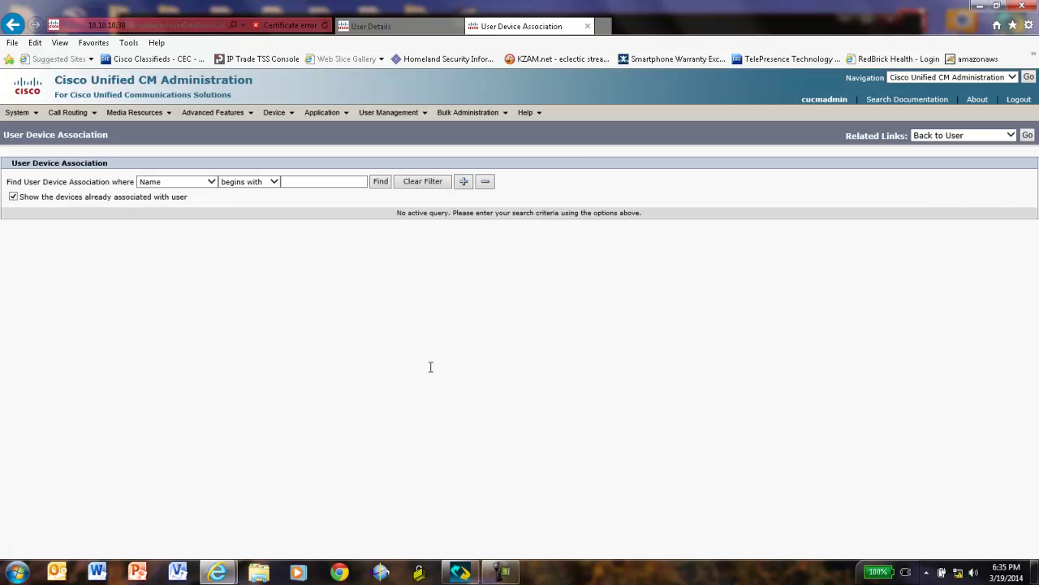
left_click(378, 181)
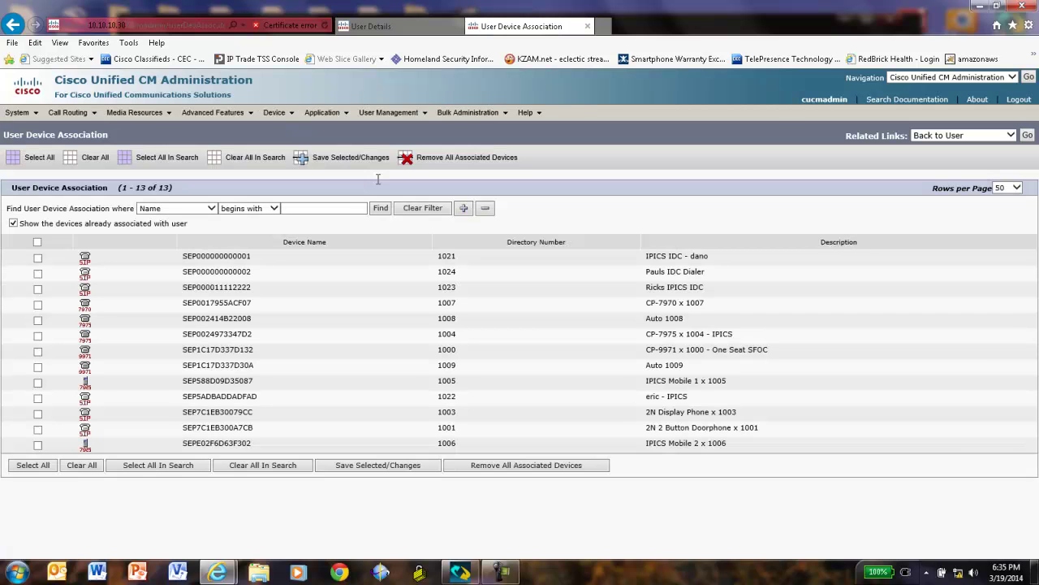
left_click(37, 274)
left_click(410, 471)
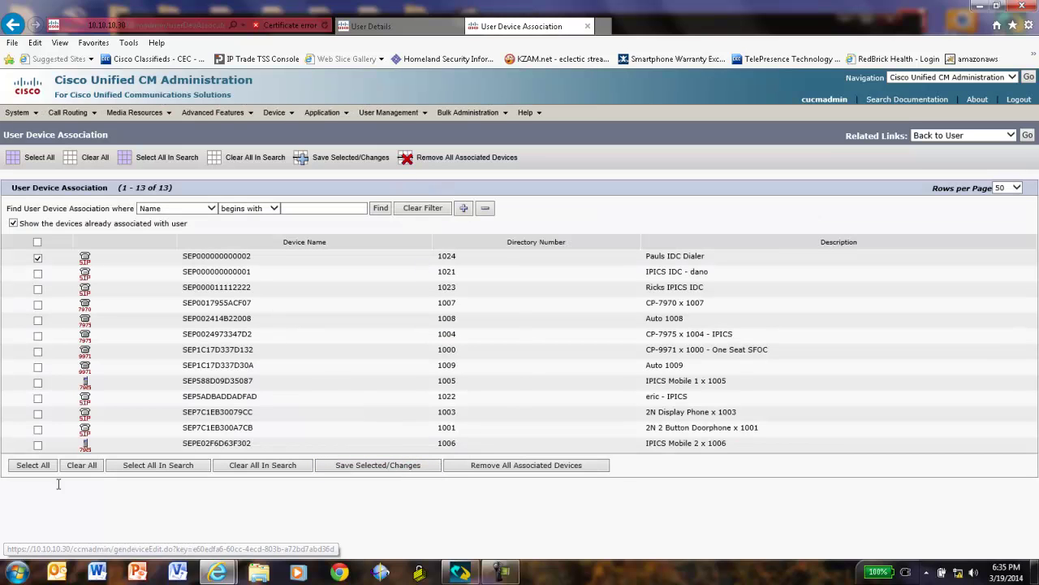
mouse_move(290, 115)
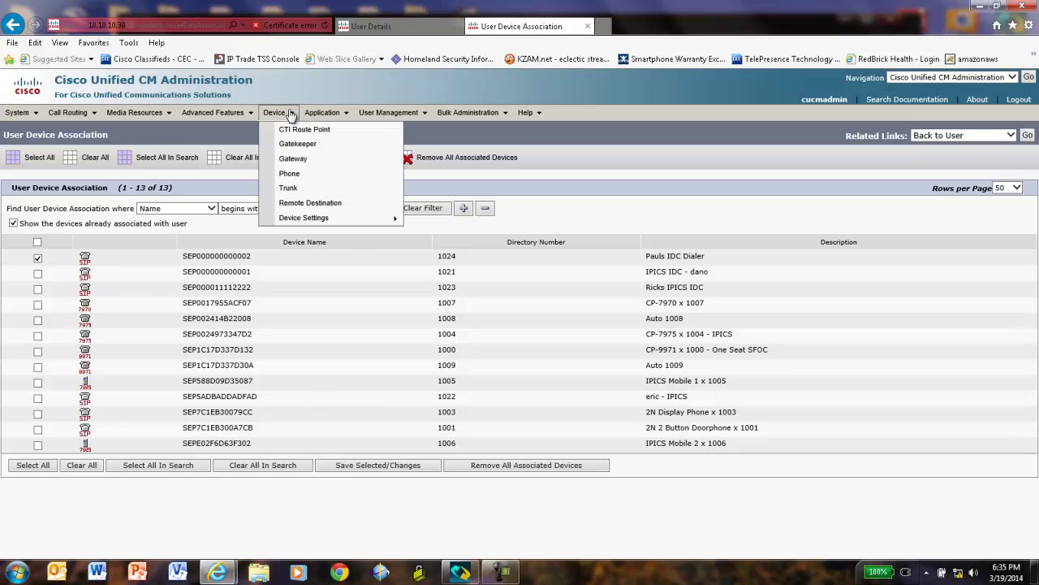
left_click(292, 175)
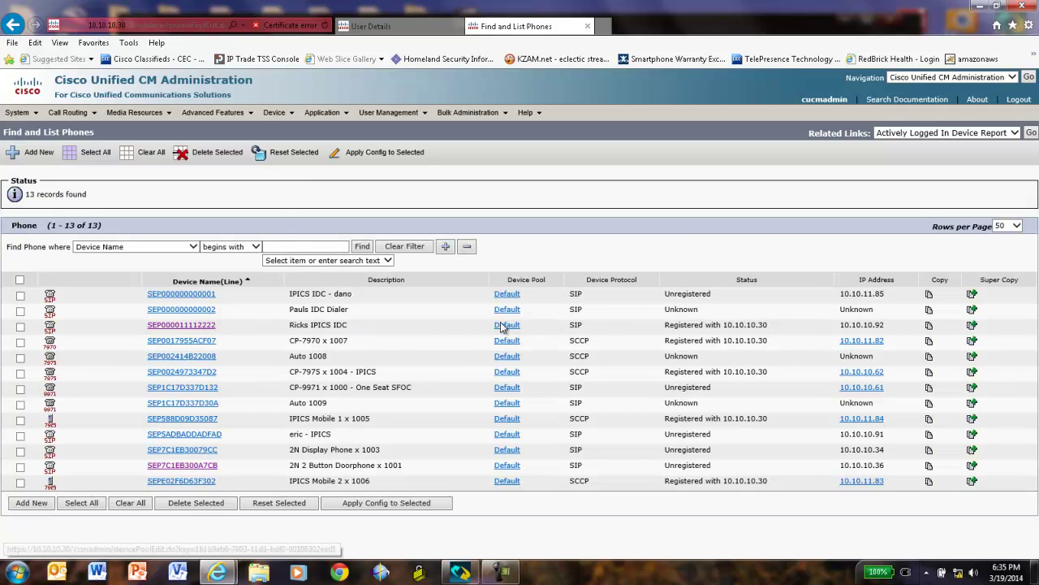
left_click(181, 310)
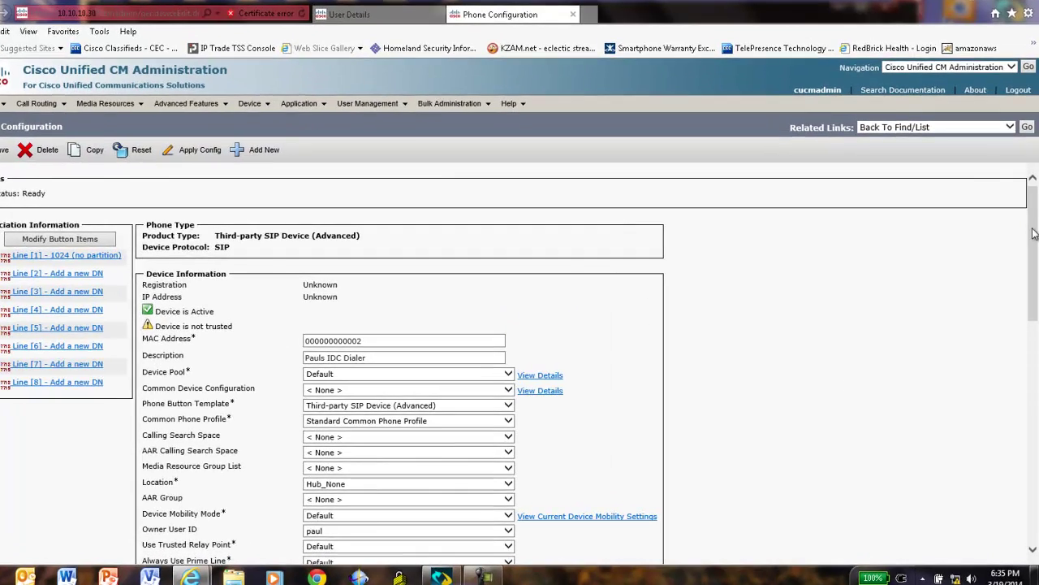
left_click_drag(1028, 219, 1037, 294)
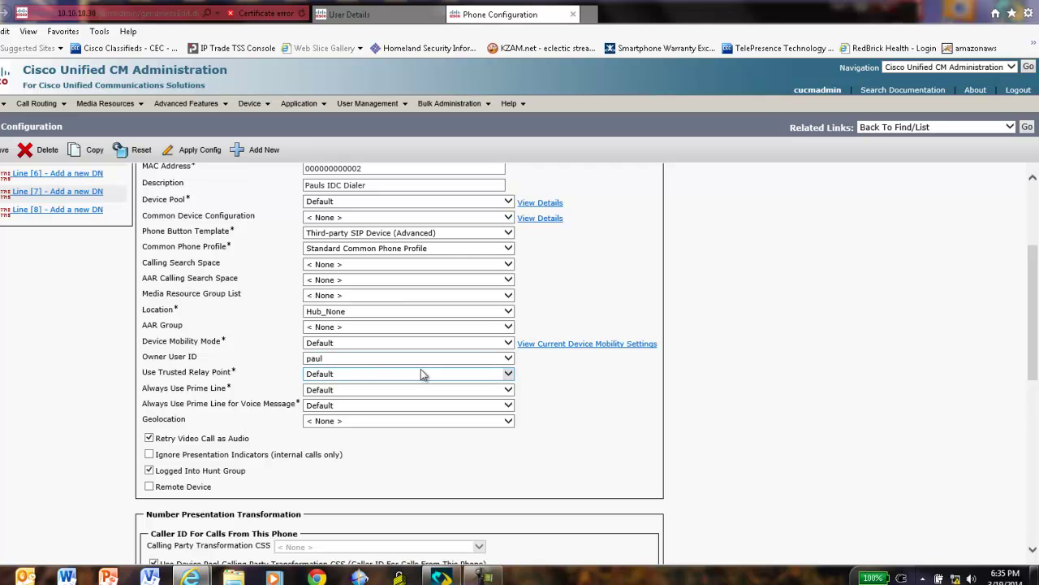
left_click_drag(1035, 380, 1034, 469)
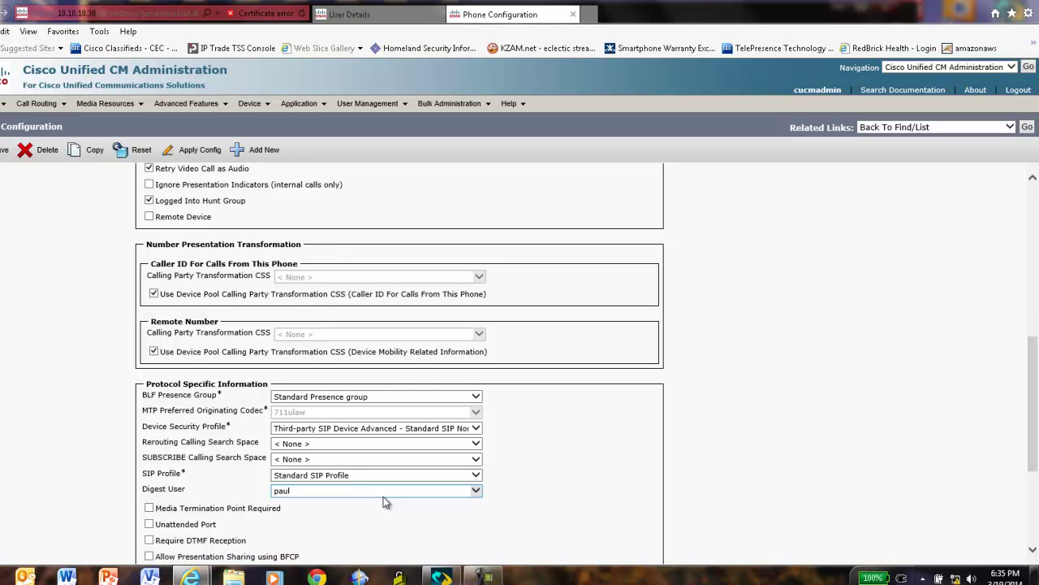
left_click_drag(1033, 415, 1038, 259)
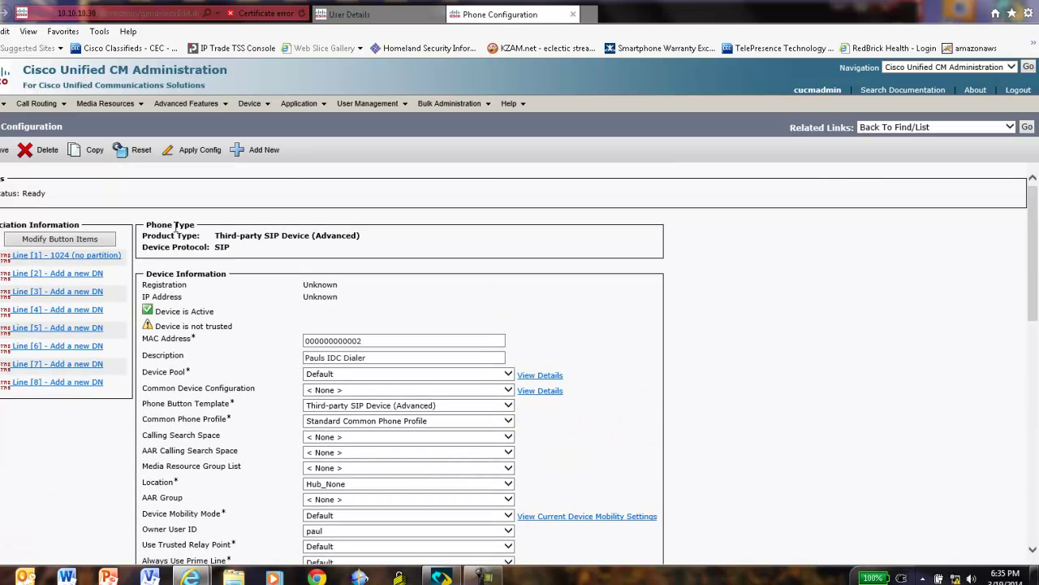
Change Max. Calls on directory number 1024 to 10 and save it, leaving busy trigger at 2.
left_click(46, 261)
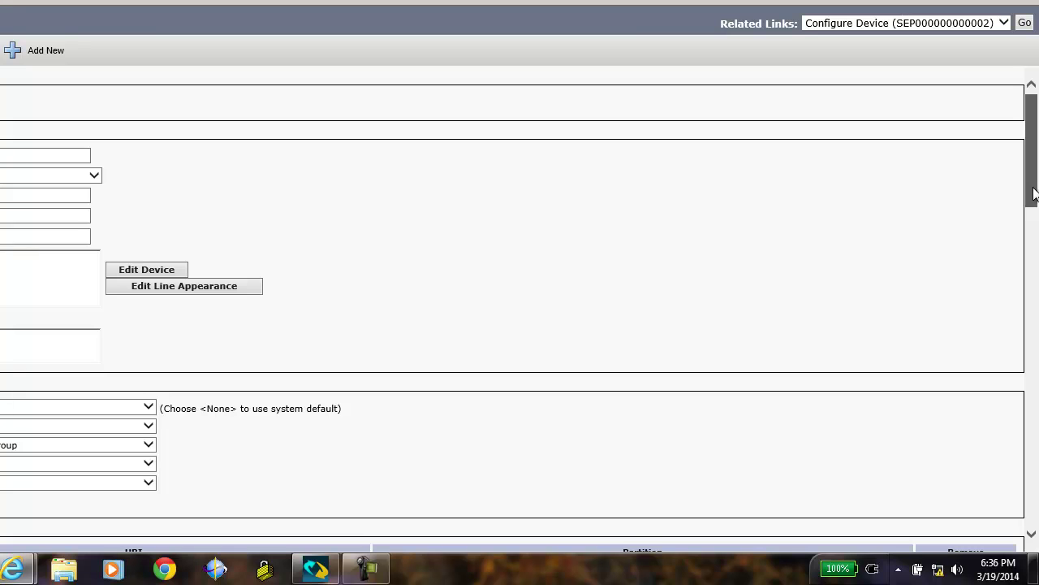
left_click_drag(1034, 193, 1033, 475)
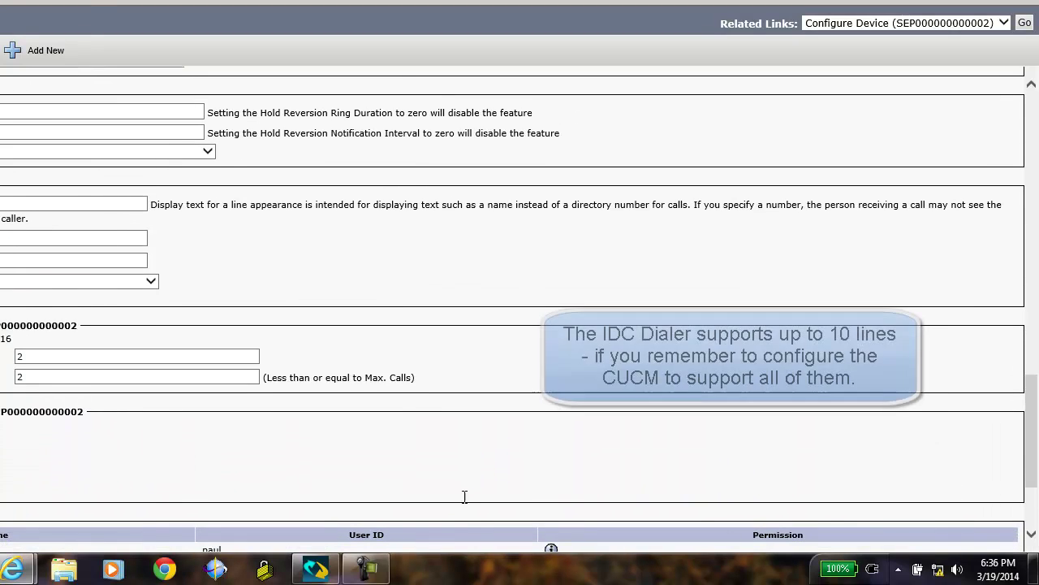
left_click(25, 360)
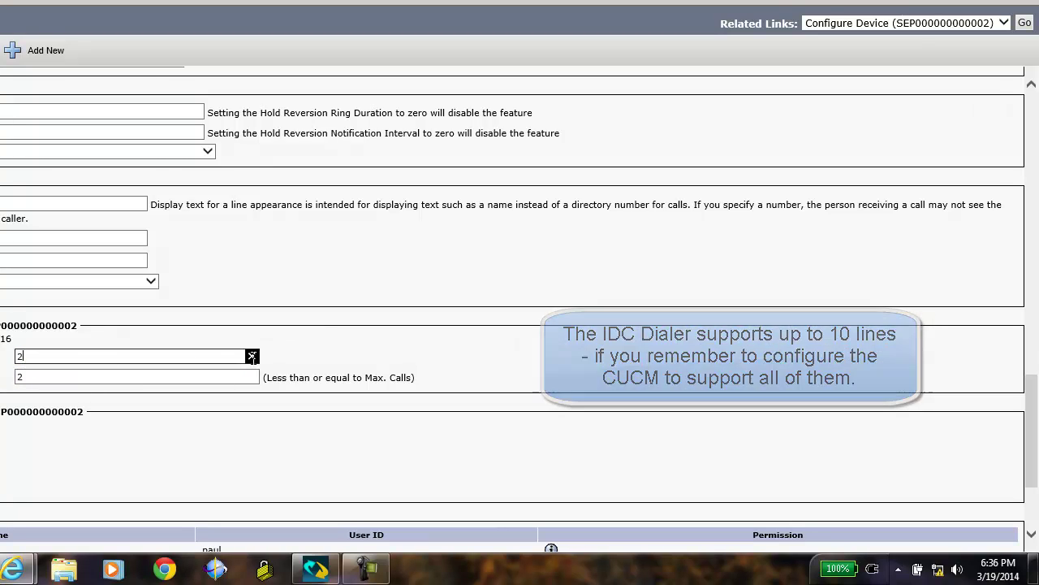
left_click(251, 357)
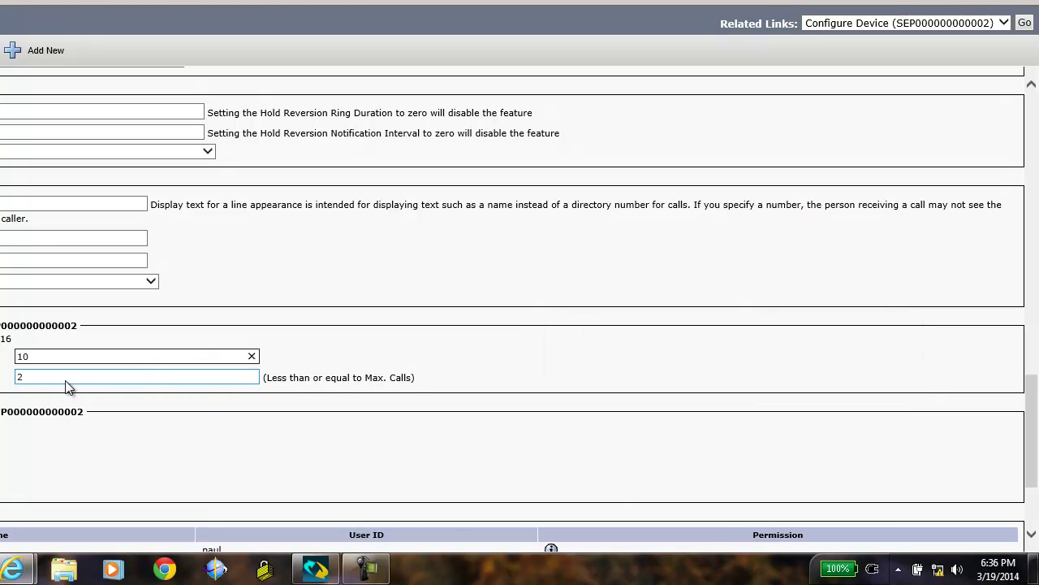
scroll(1035, 370, "up", 5)
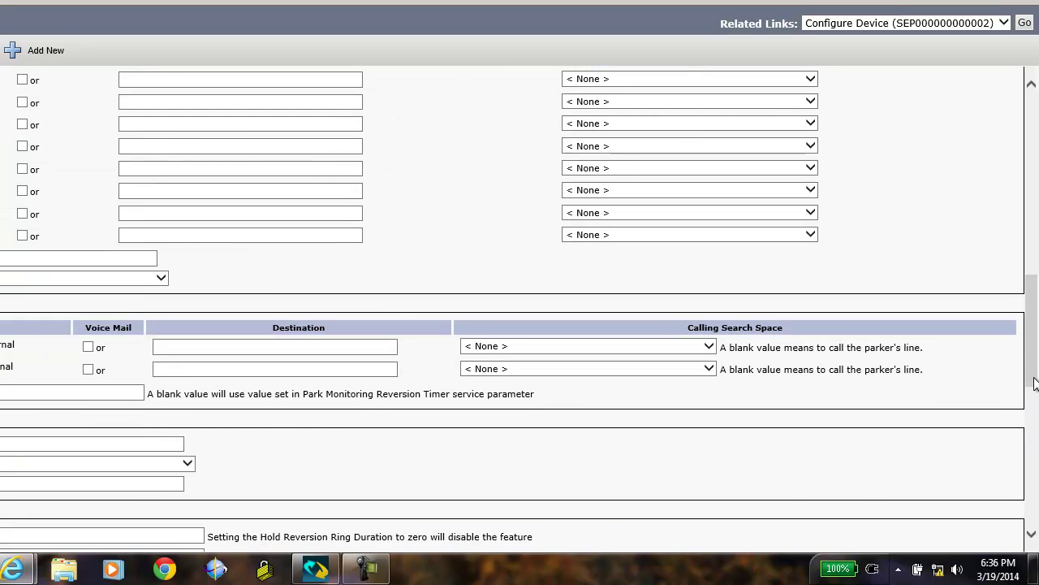
left_click_drag(1034, 384, 1035, 523)
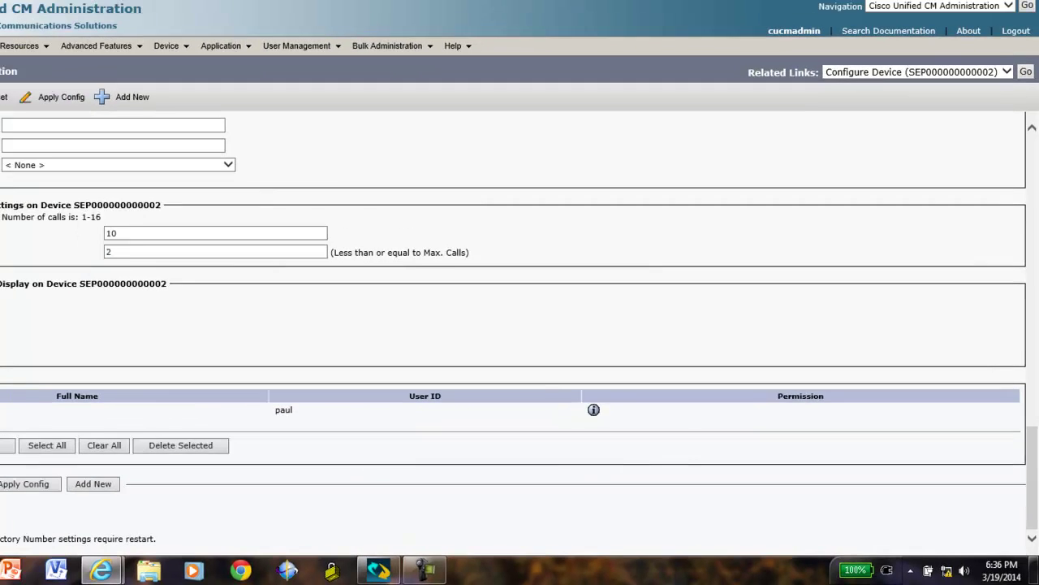
left_click(24, 497)
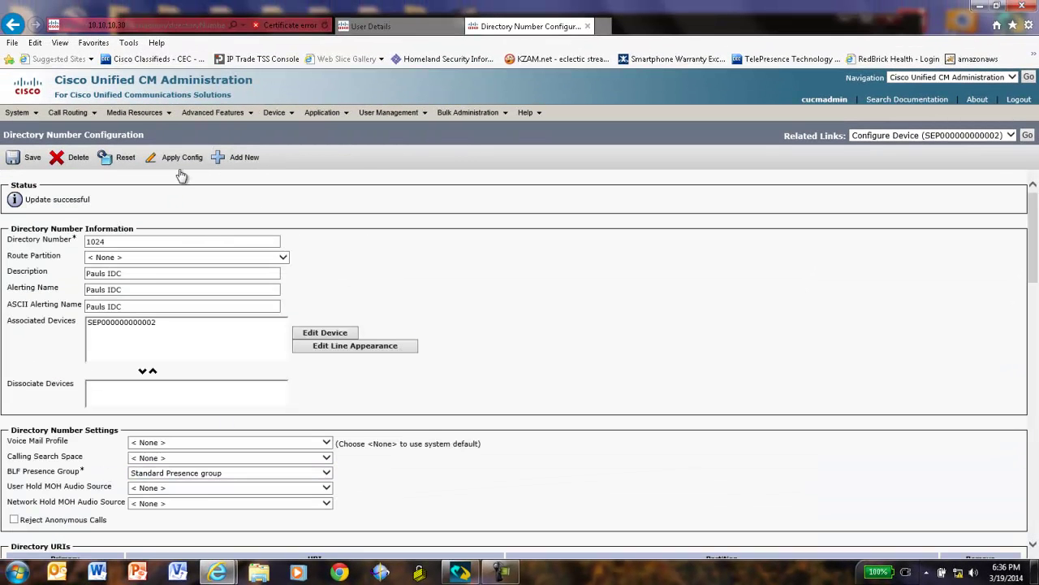
left_click(180, 158)
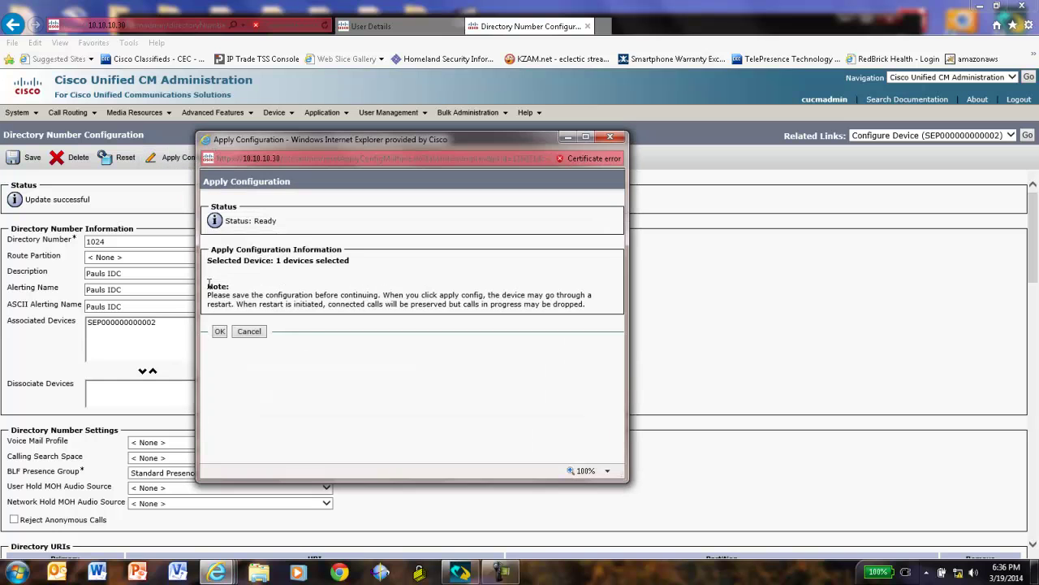
left_click(219, 332)
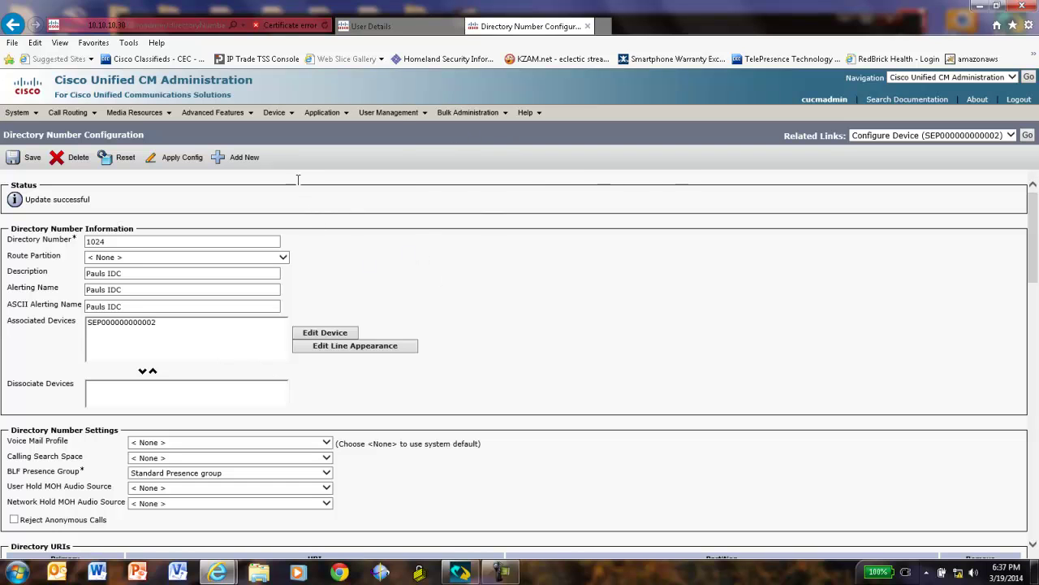
mouse_move(292, 120)
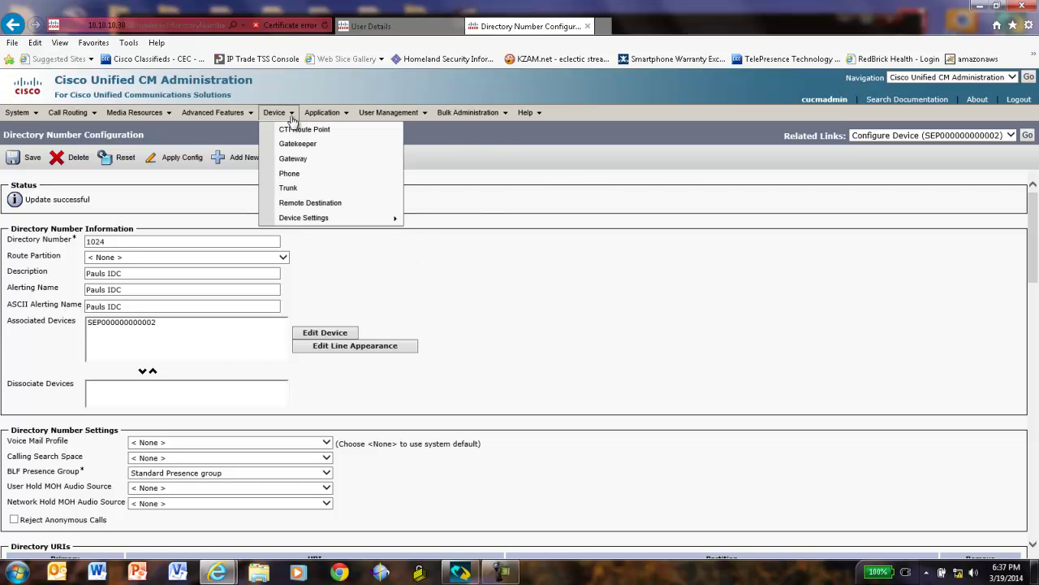
left_click(291, 175)
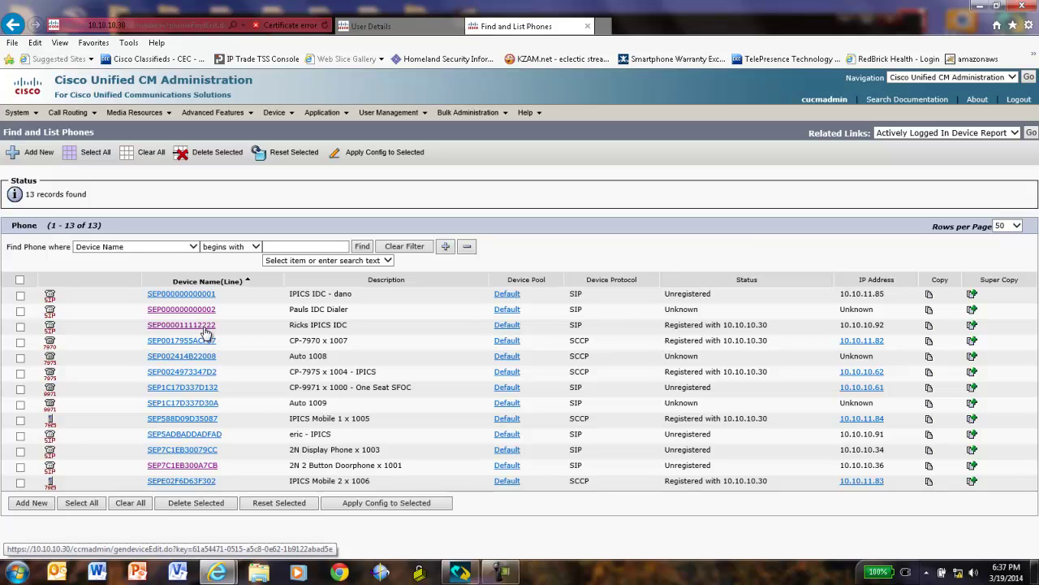
Dial extension 1004 on the Dispatch Console dial pad and place the call.
left_click(460, 573)
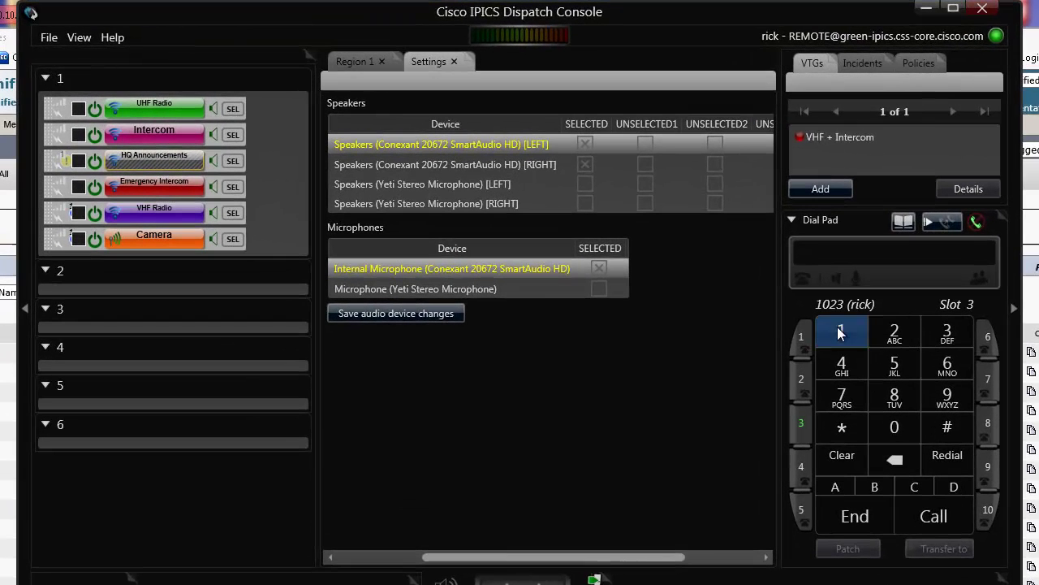
left_click(839, 330)
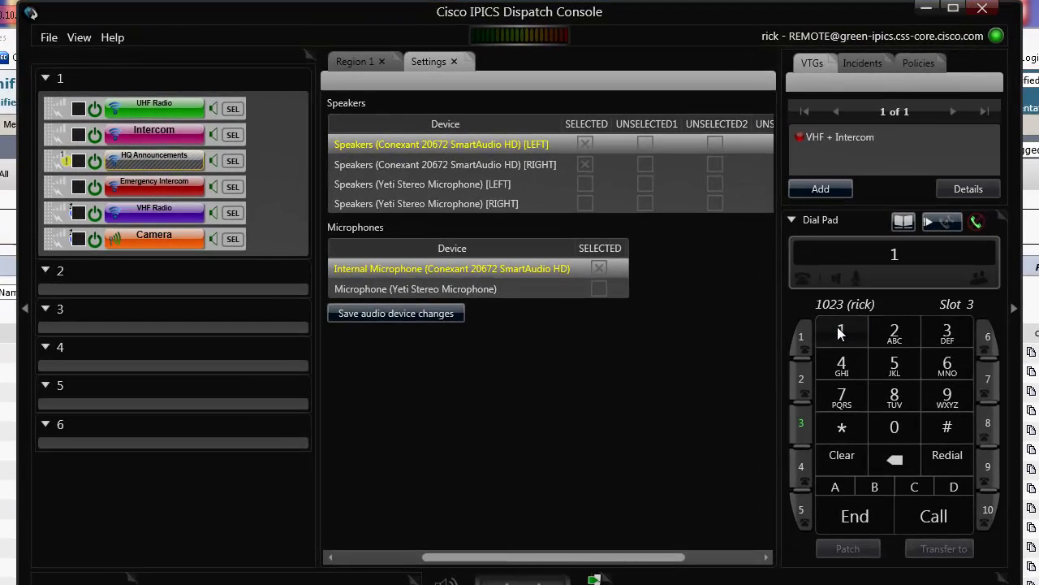
left_click(900, 431)
left_click(900, 432)
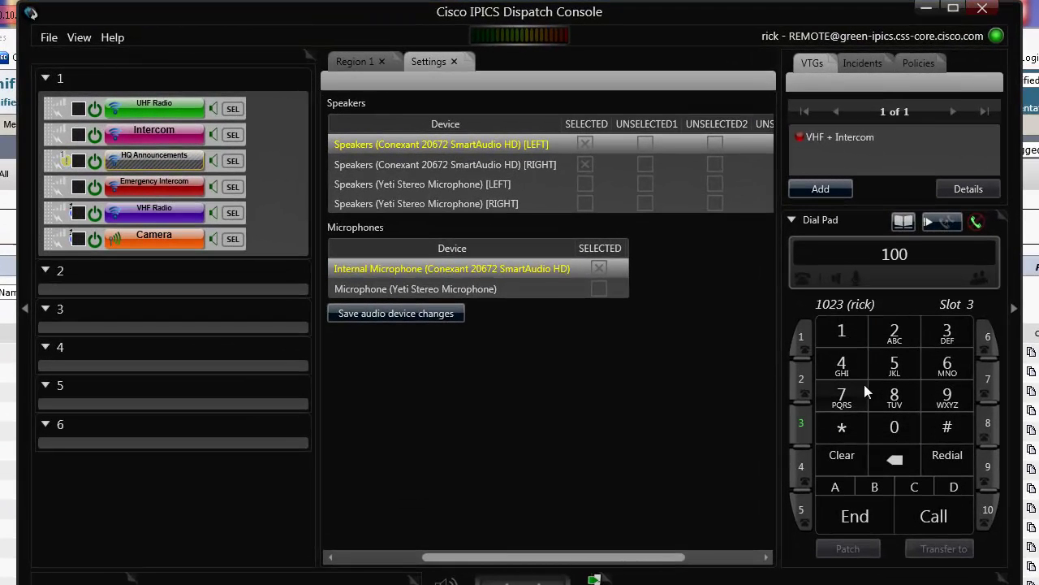
left_click(836, 355)
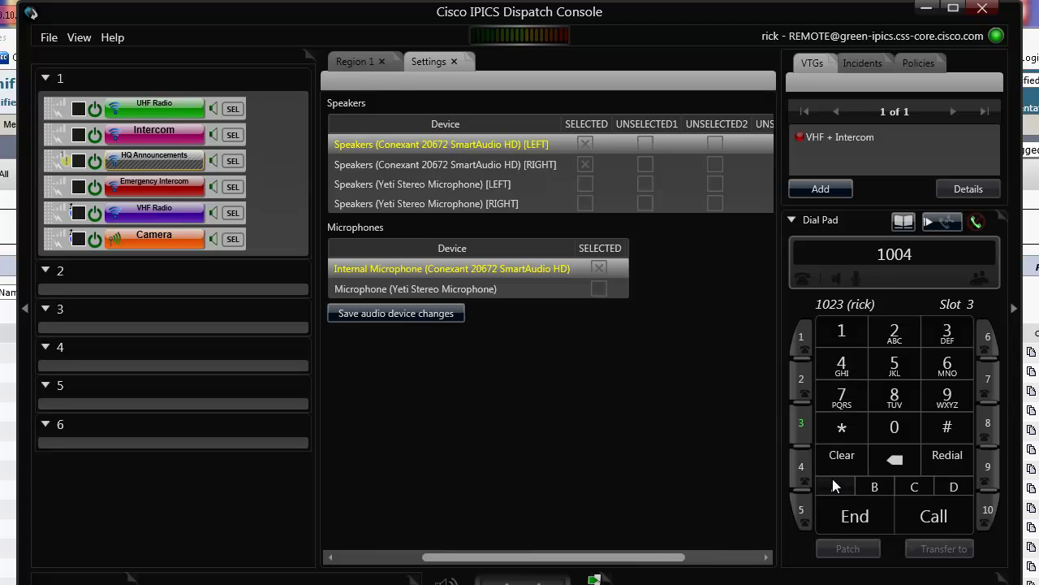
left_click(908, 512)
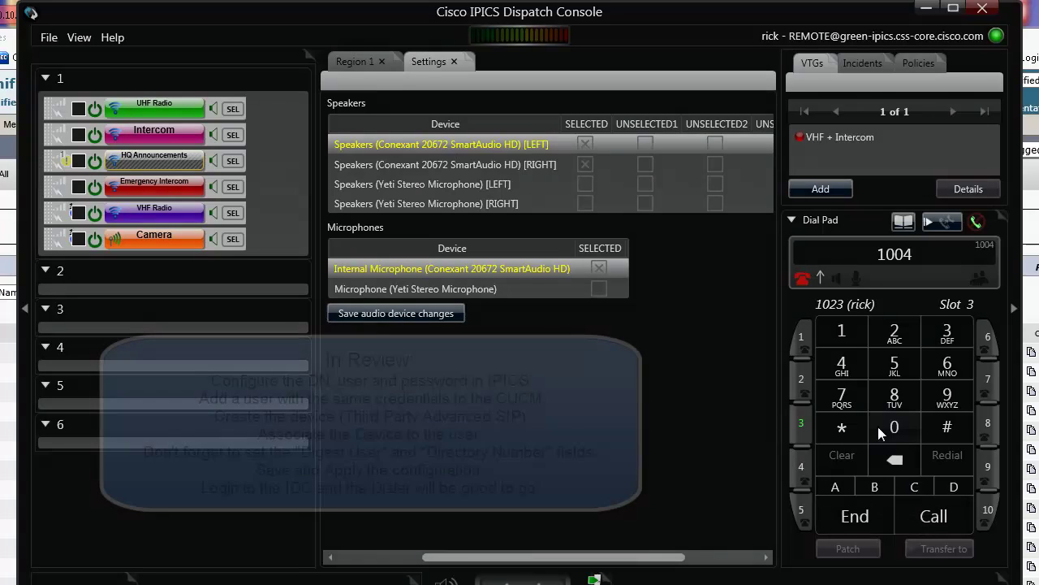
End the test call to 1004 from the dial pad.
left_click(854, 514)
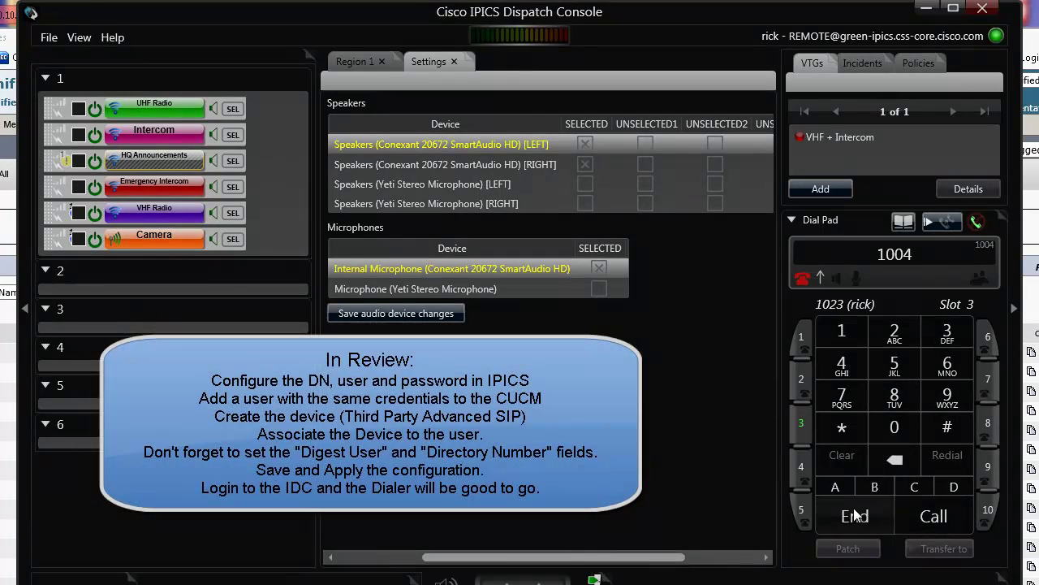